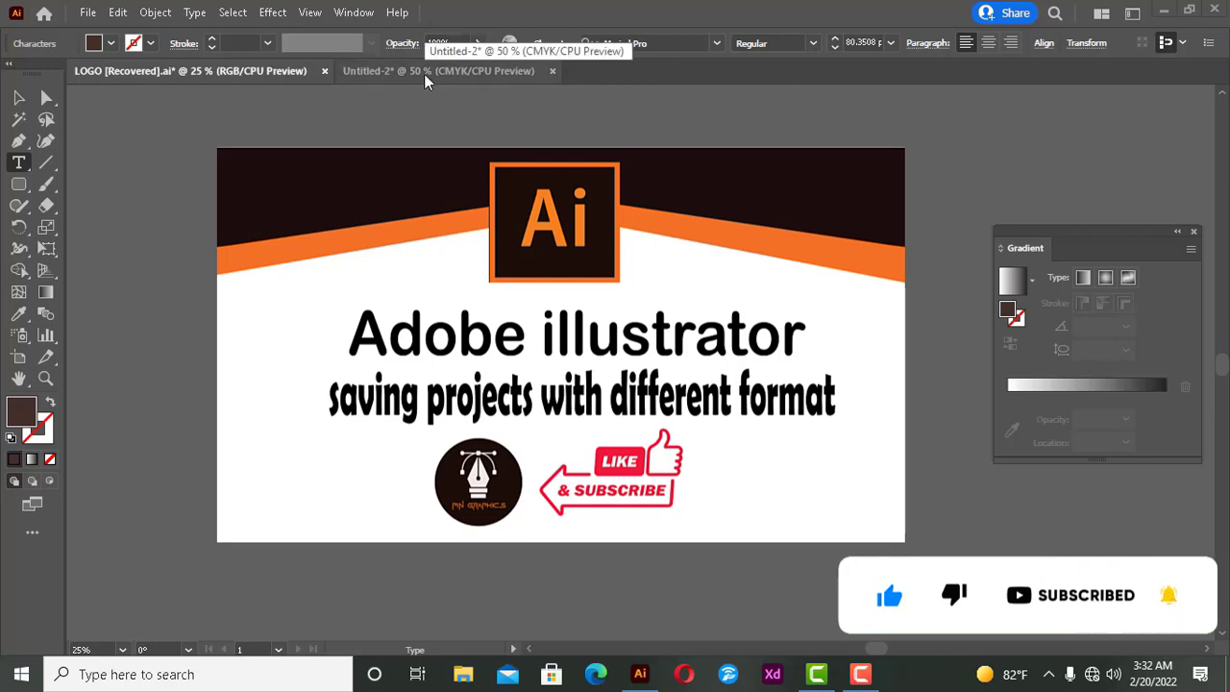
# Step: Switch to the Untitled-2 document showing the green gradient C logo
pyautogui.click(425, 75)
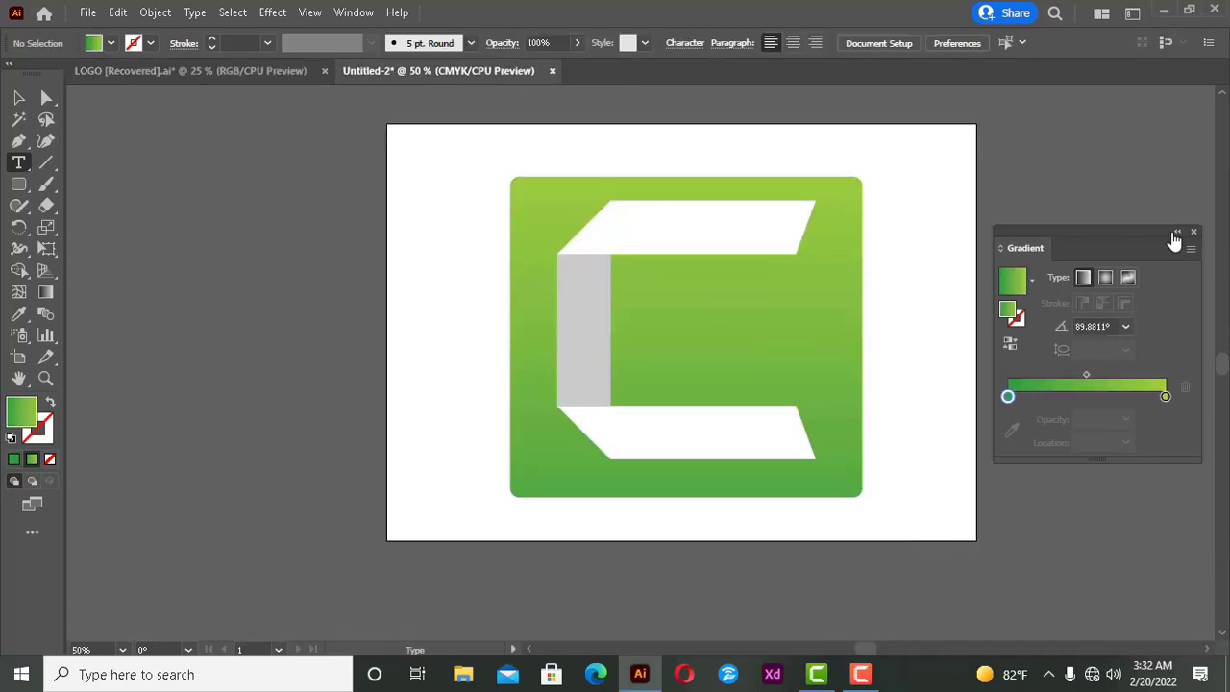
# Step: Close the Gradient panel and switch to the Selection tool
pyautogui.click(1194, 232)
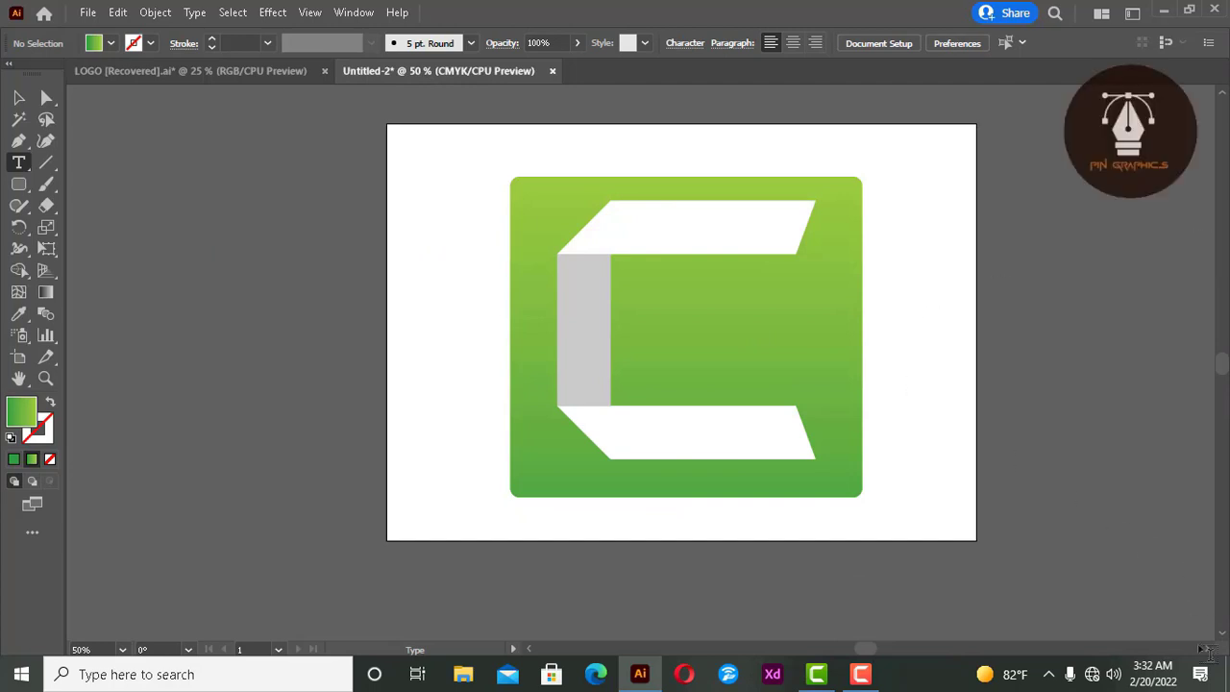
pyautogui.hscroll(3, 846, 626)
pyautogui.scroll(1, 846, 626)
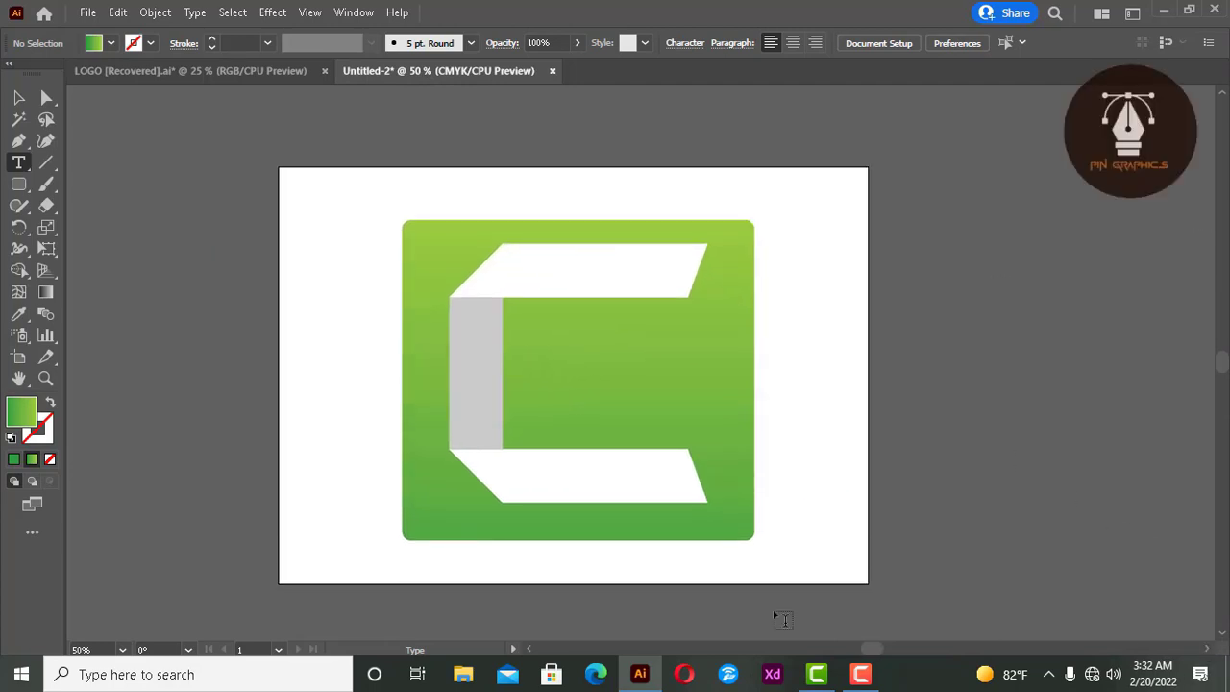
pyautogui.click(18, 97)
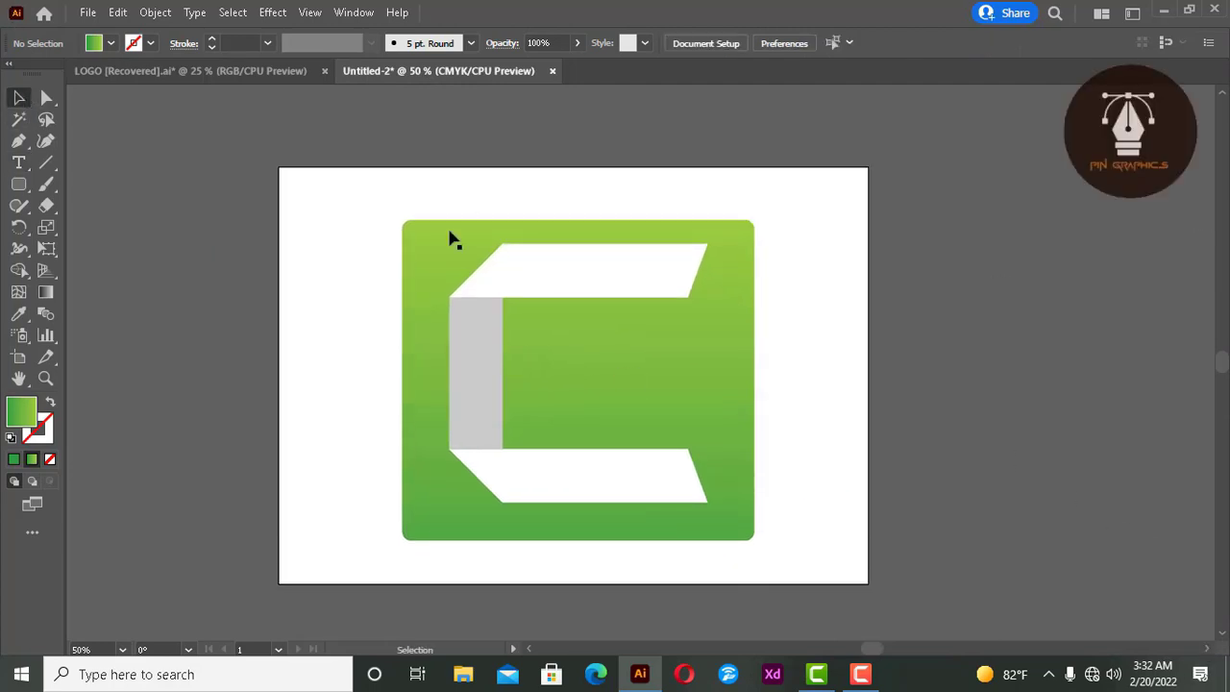
# Step: Select the green square, top bar, grey bar and bottom bar in turn, then deselect
pyautogui.click(499, 252)
pyautogui.click(629, 280)
pyautogui.click(481, 359)
pyautogui.click(579, 492)
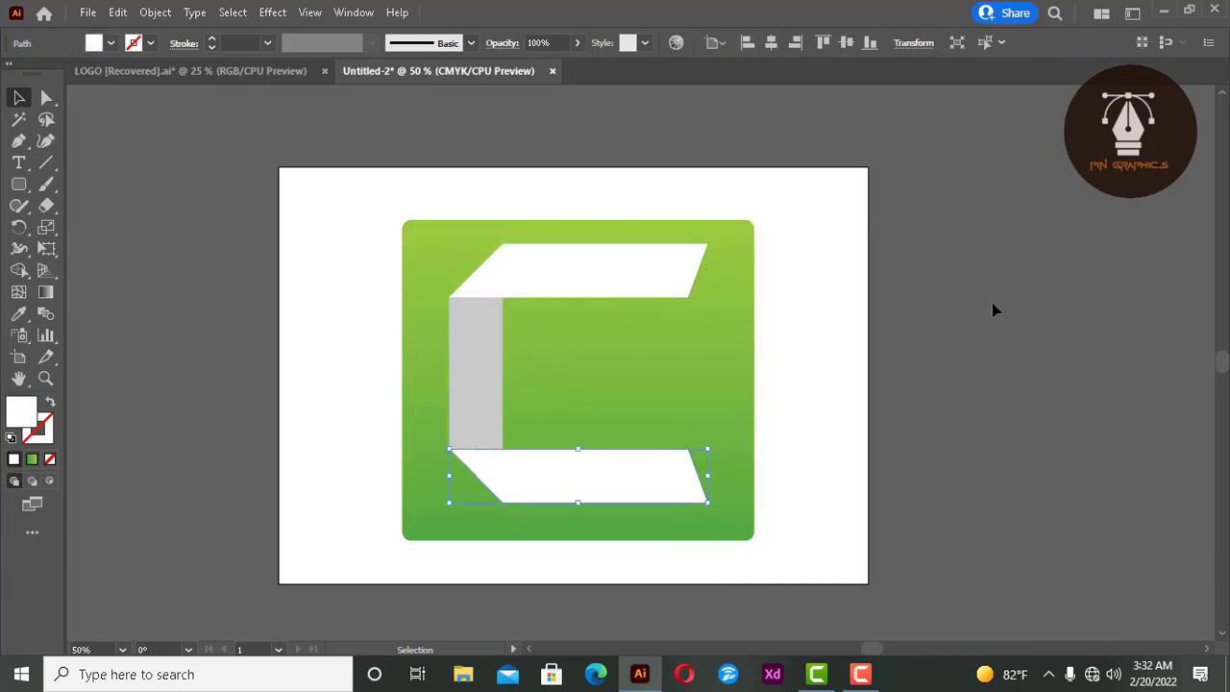
pyautogui.click(993, 307)
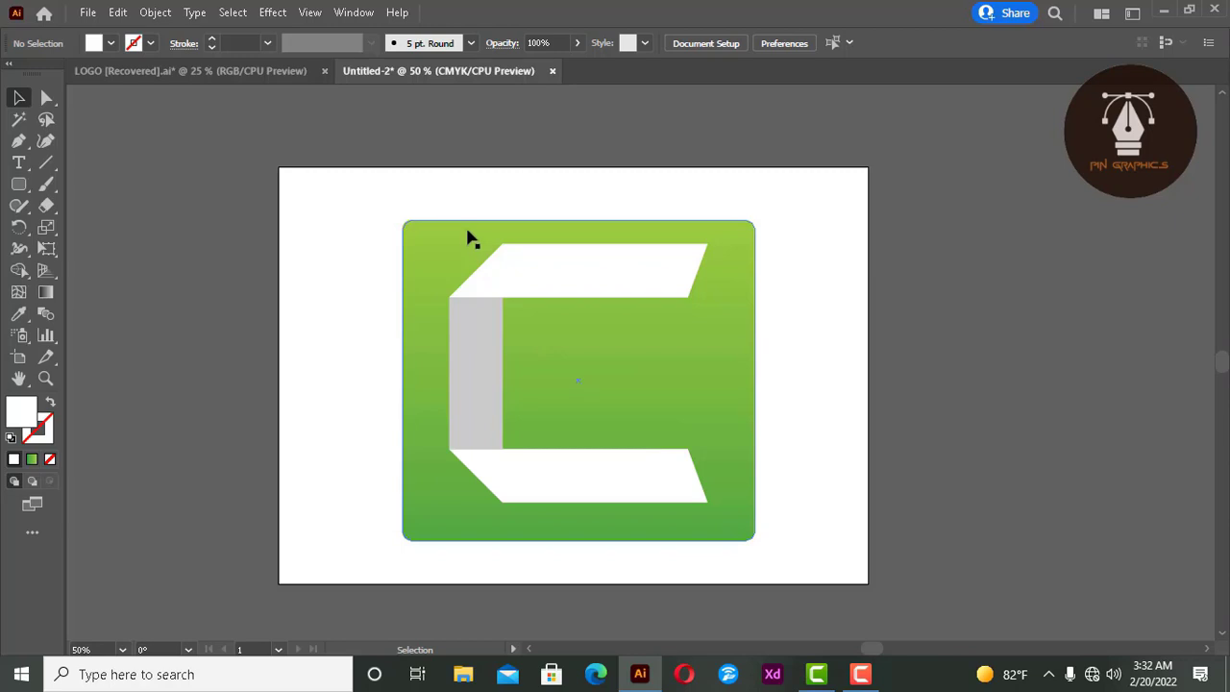
# Step: Start a Save As and choose to save on this computer
pyautogui.click(87, 13)
pyautogui.click(172, 200)
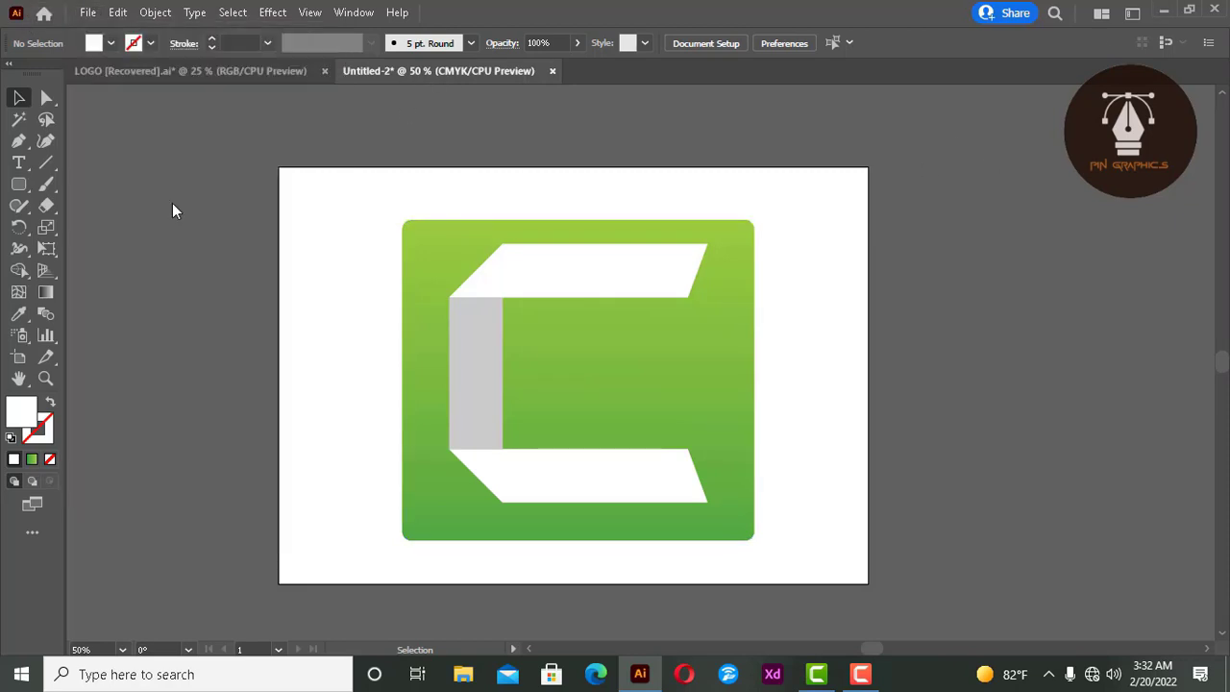
pyautogui.moveTo(473, 74); pyautogui.dragTo(729, 53)
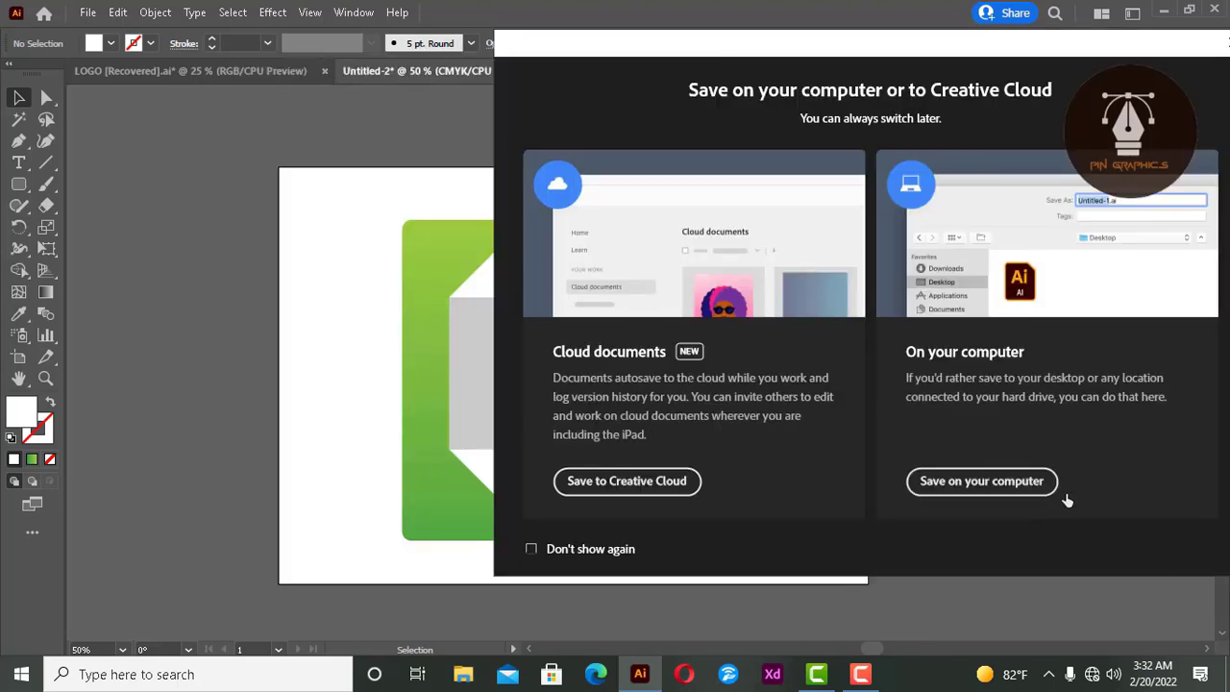
pyautogui.click(1026, 483)
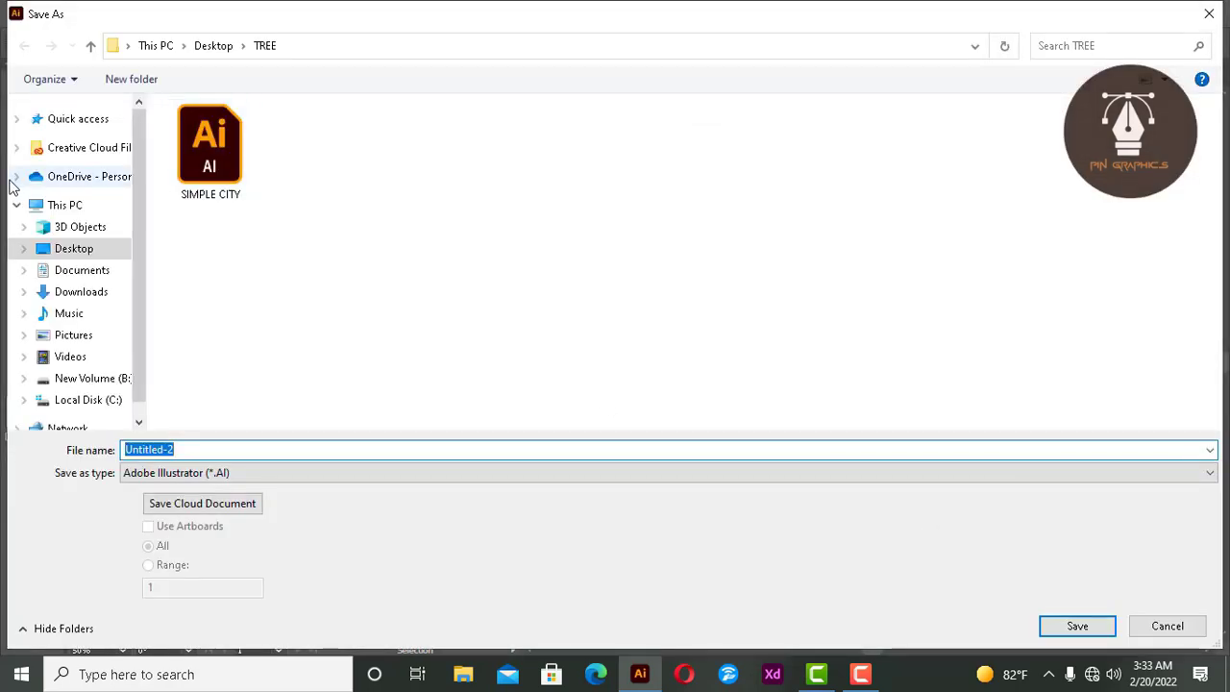
pyautogui.moveTo(74, 249)
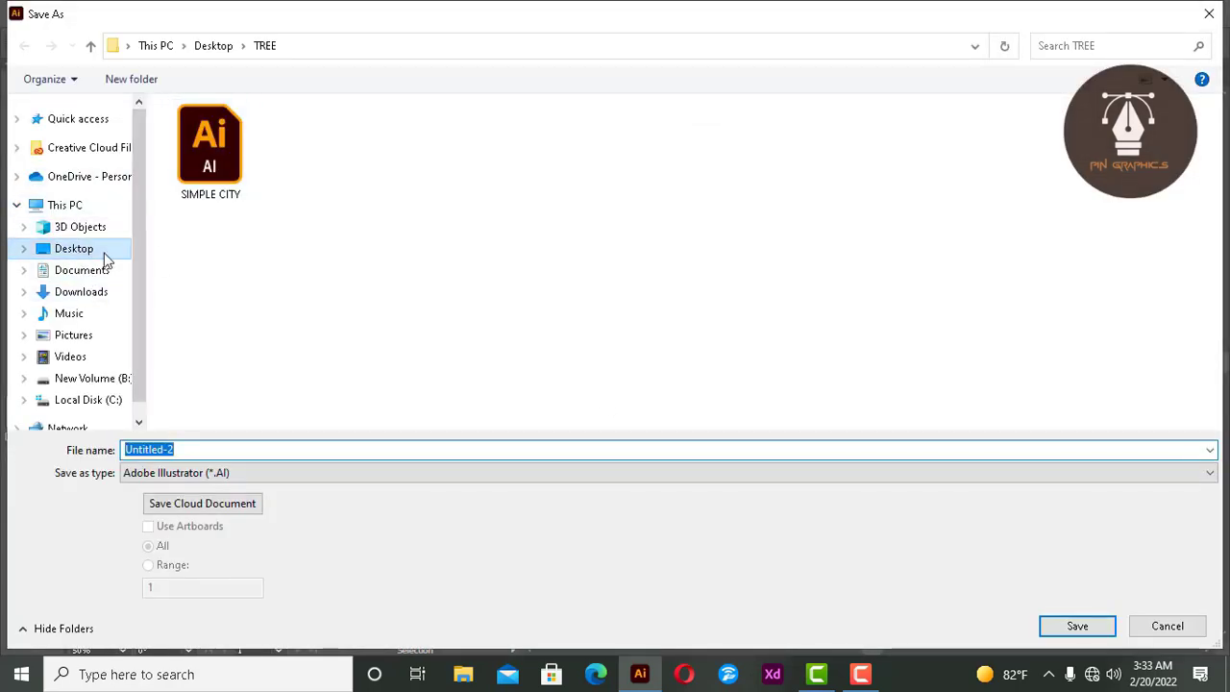
# Step: Create a new SAVING folder on the Desktop and open it
pyautogui.click(105, 258)
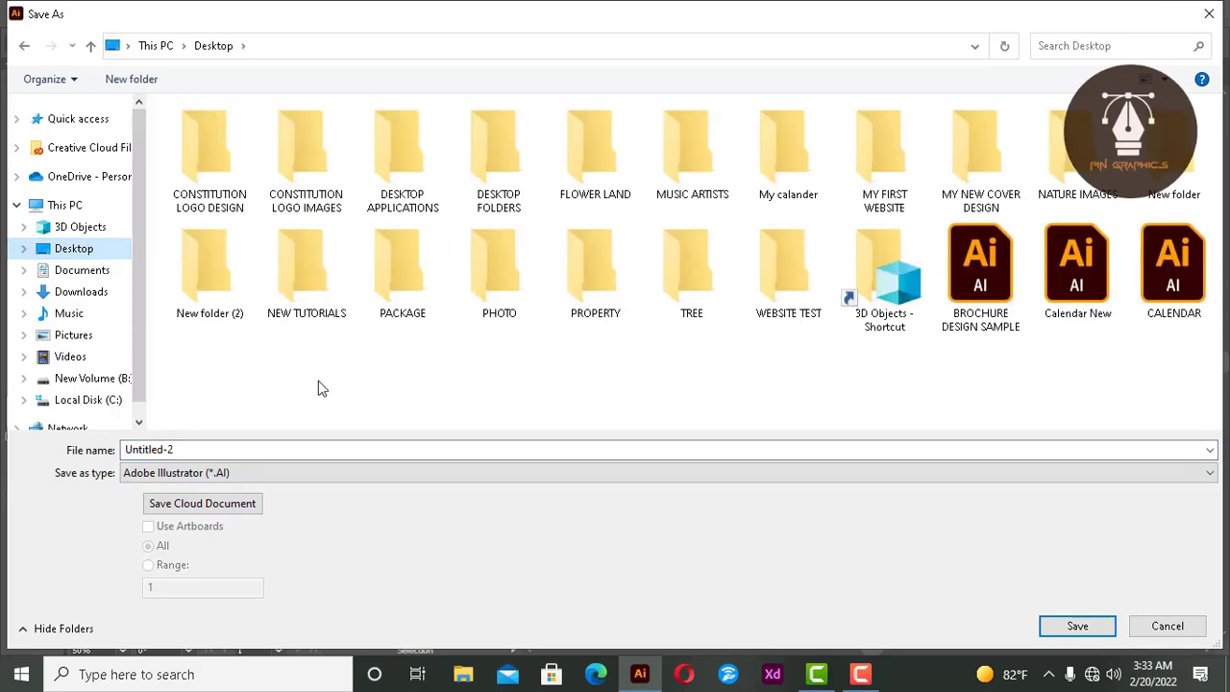
pyautogui.click(161, 84)
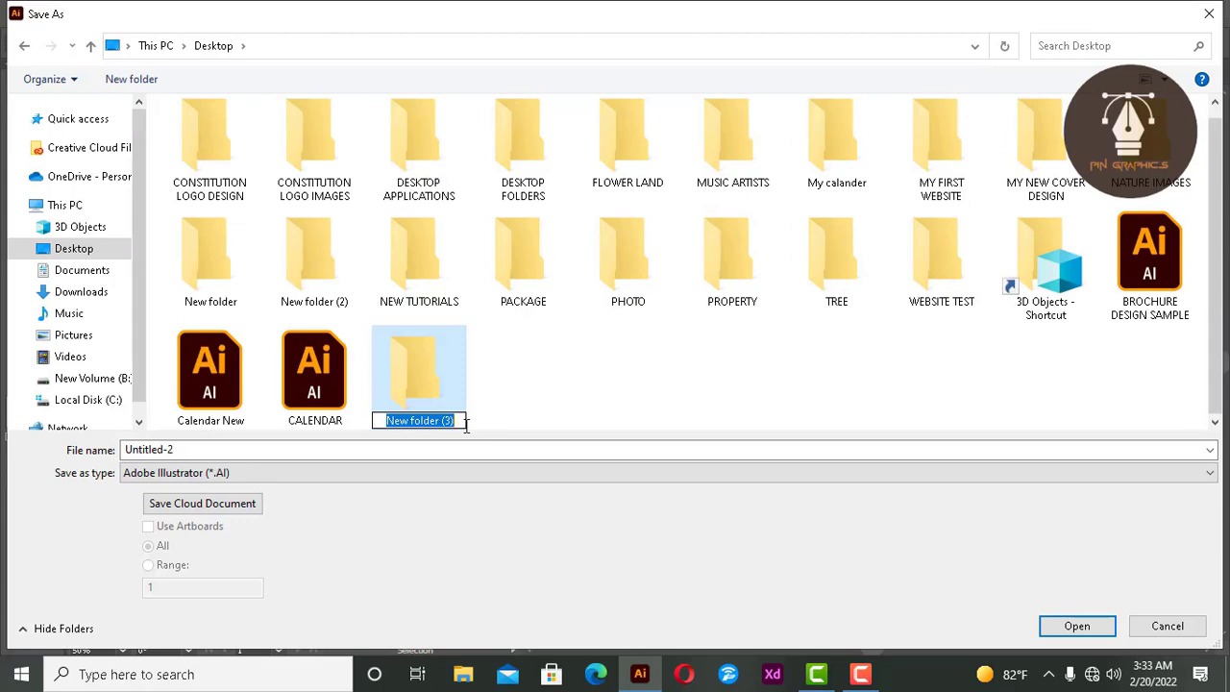
pyautogui.write('S')
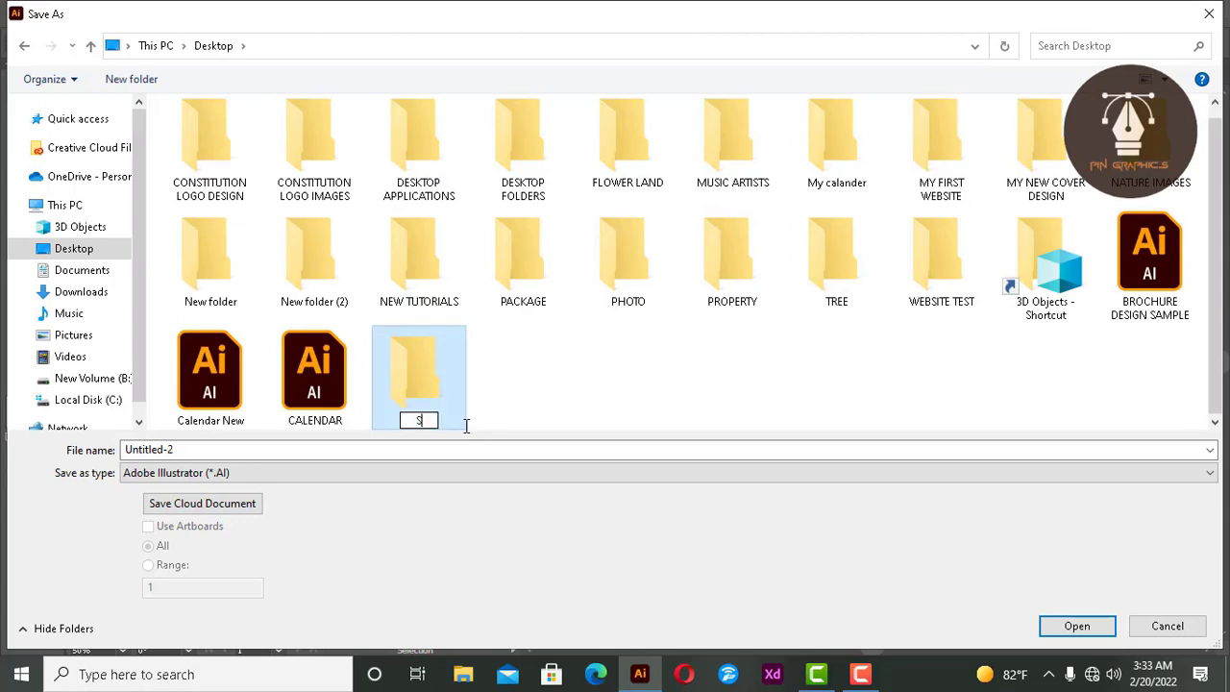
pyautogui.write('AVING')
pyautogui.click(428, 388)
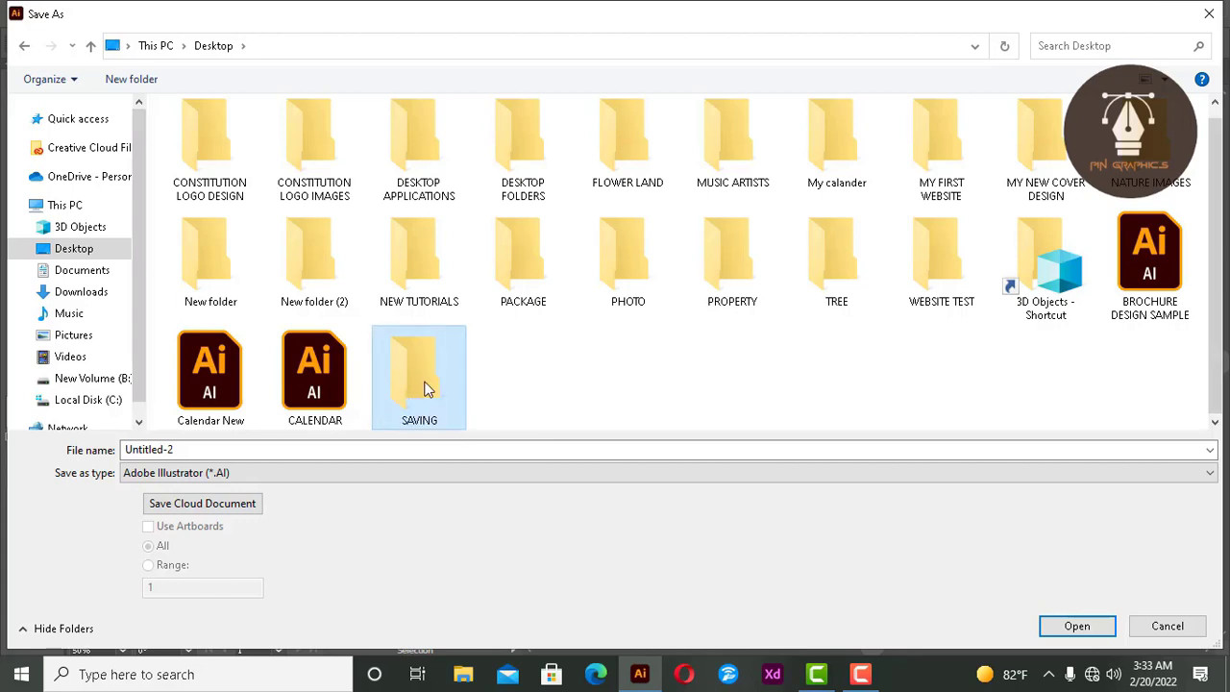
pyautogui.click(1078, 629)
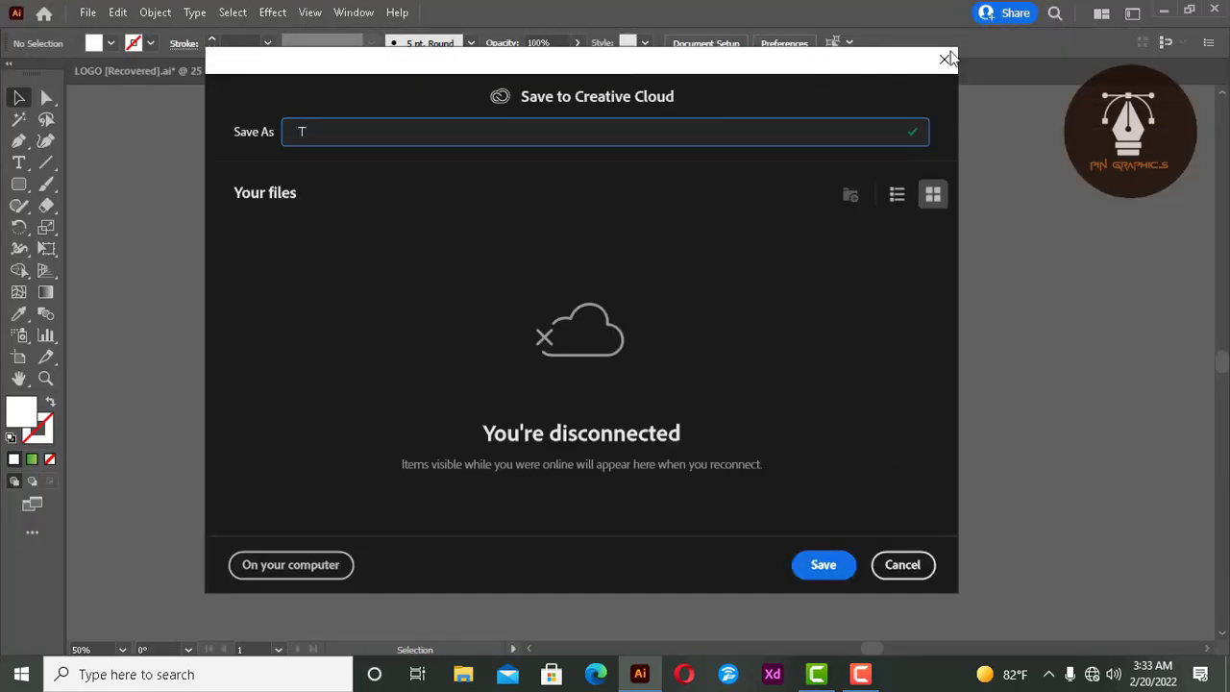
# Step: Close the Creative Cloud prompt and restart Save As inside Desktop > SAVING
pyautogui.click(953, 55)
pyautogui.click(87, 13)
pyautogui.moveTo(147, 92)
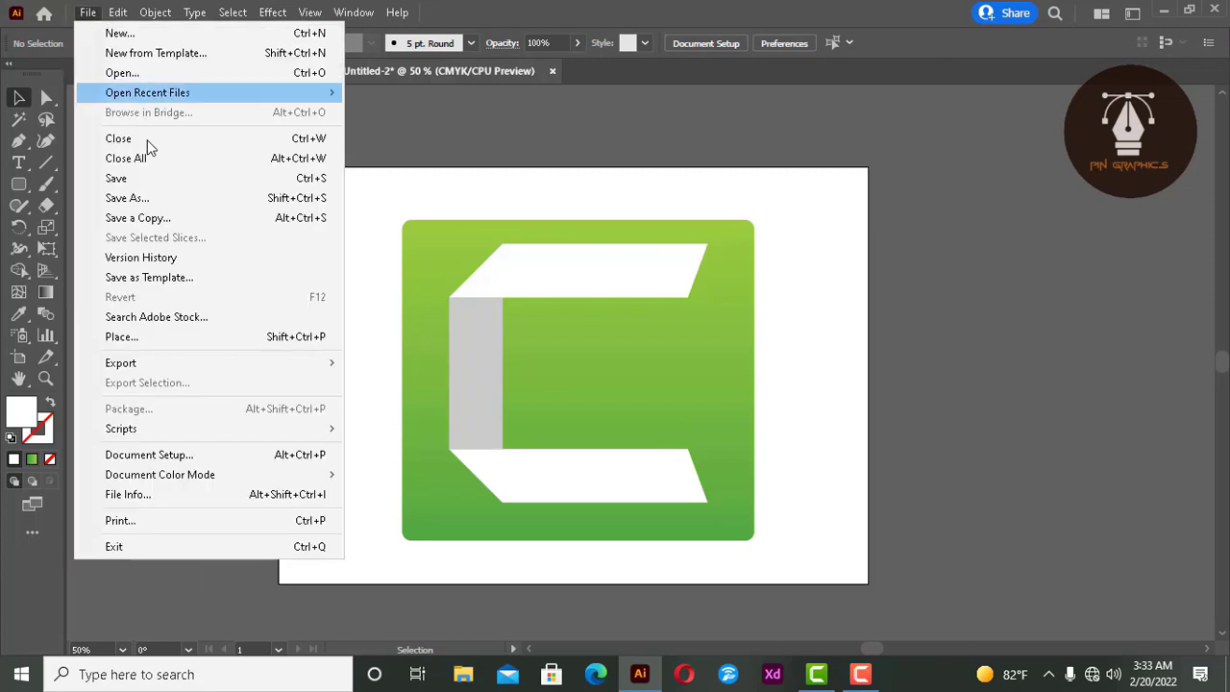
pyautogui.click(154, 157)
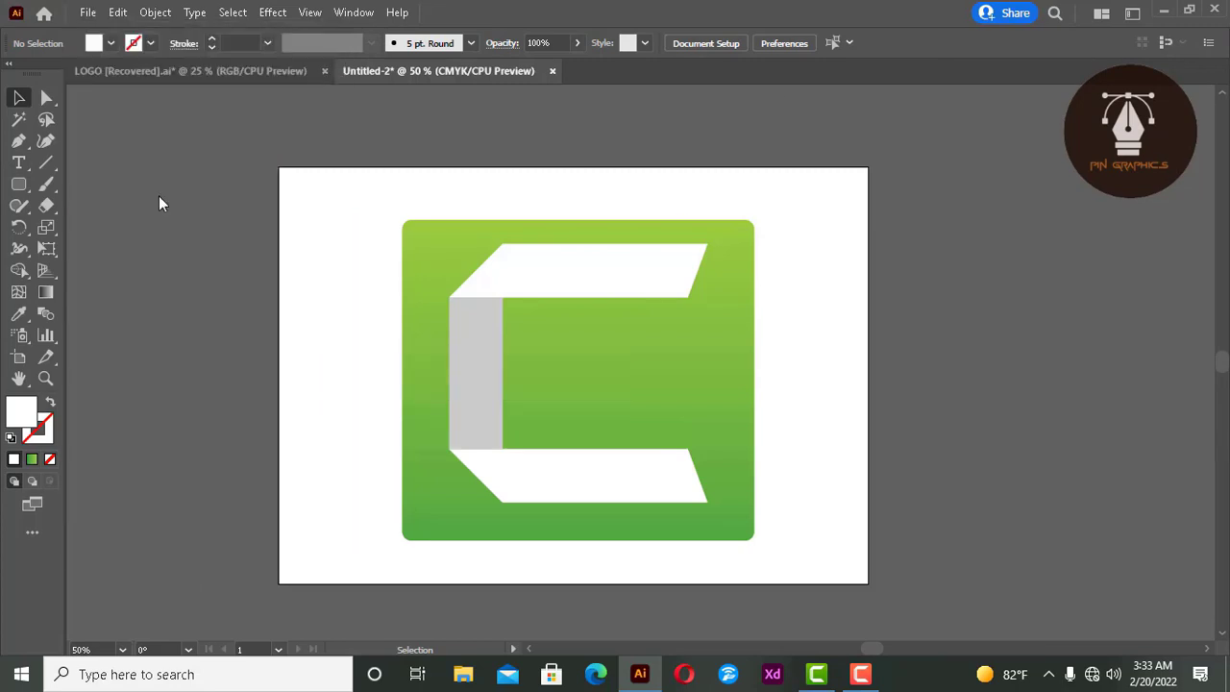
pyautogui.click(720, 507)
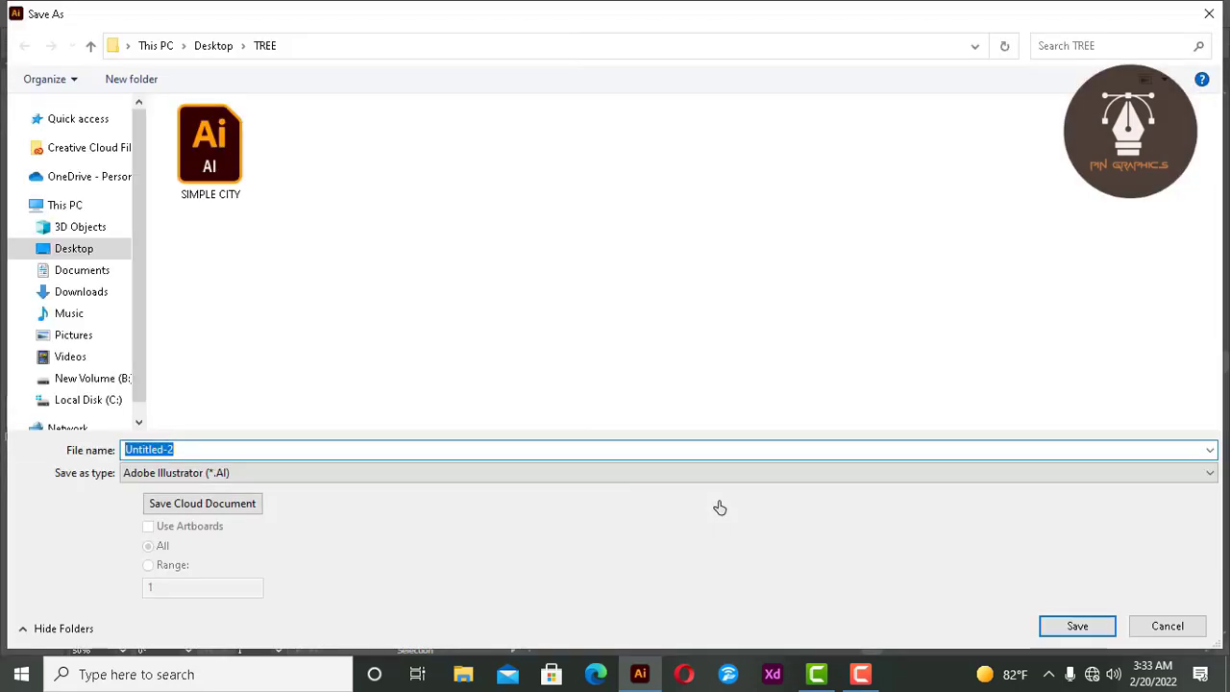
pyautogui.click(203, 45)
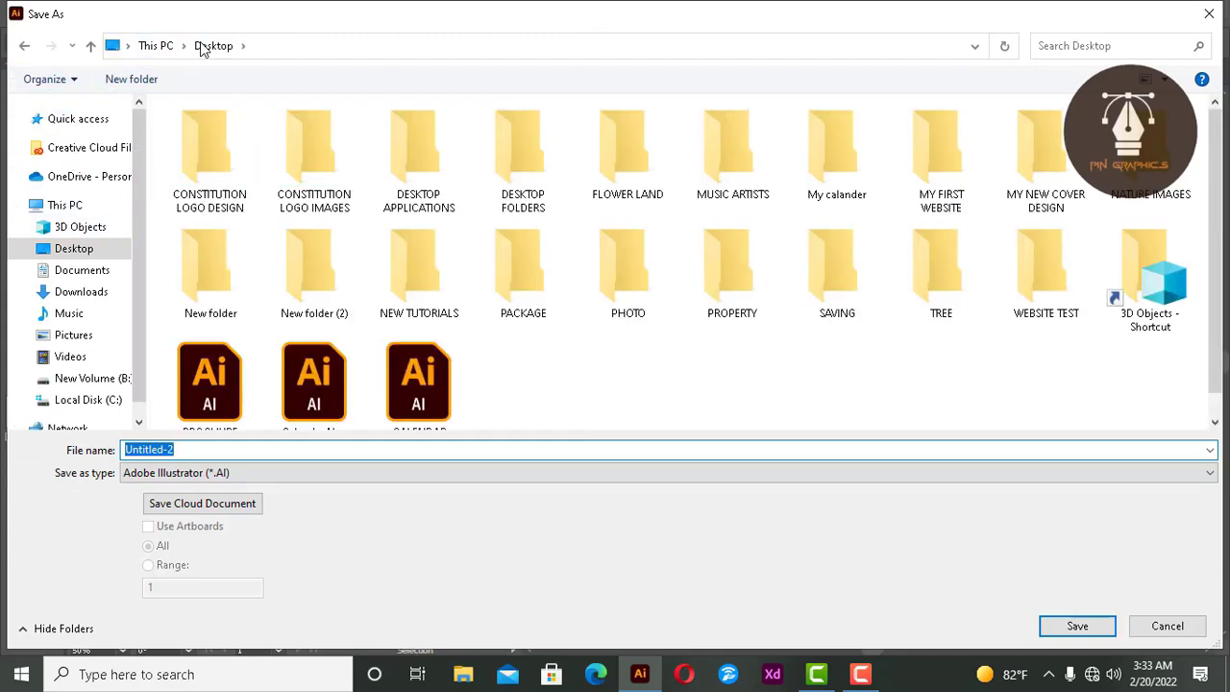
pyautogui.doubleClick(843, 292)
# Step: Name the file PROJECT 1 and show the Save as type format list
pyautogui.click(253, 450)
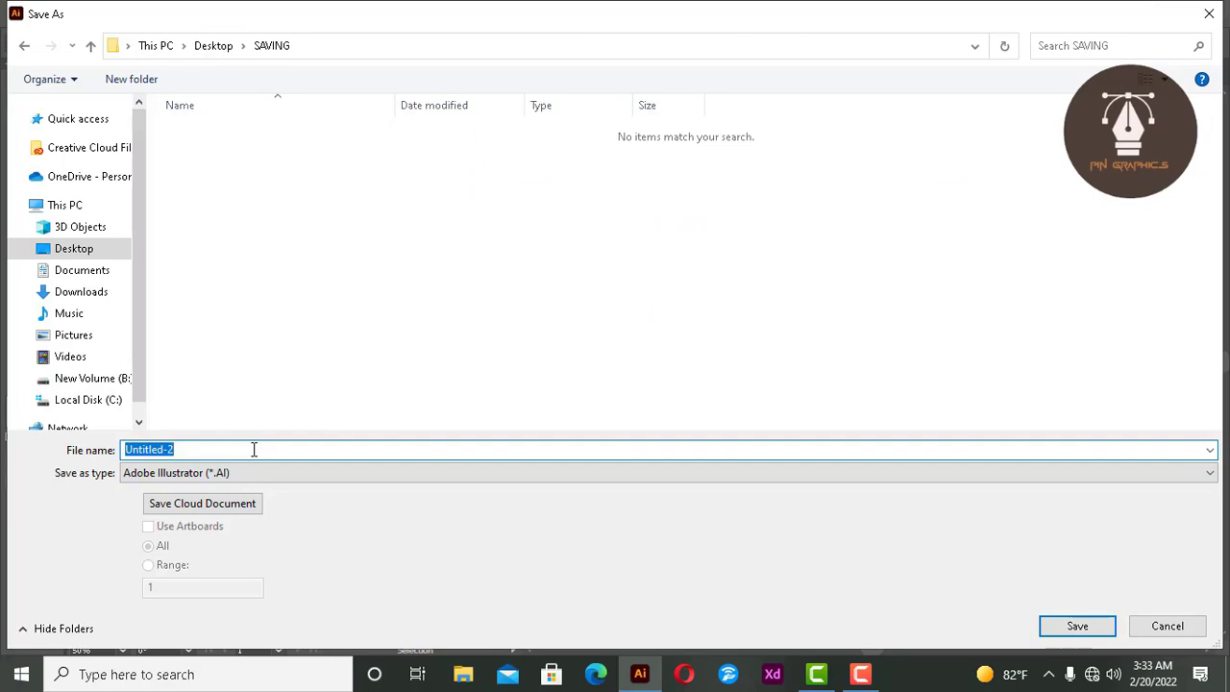
pyautogui.write('PROJ')
pyautogui.write('ECT ')
pyautogui.write('1')
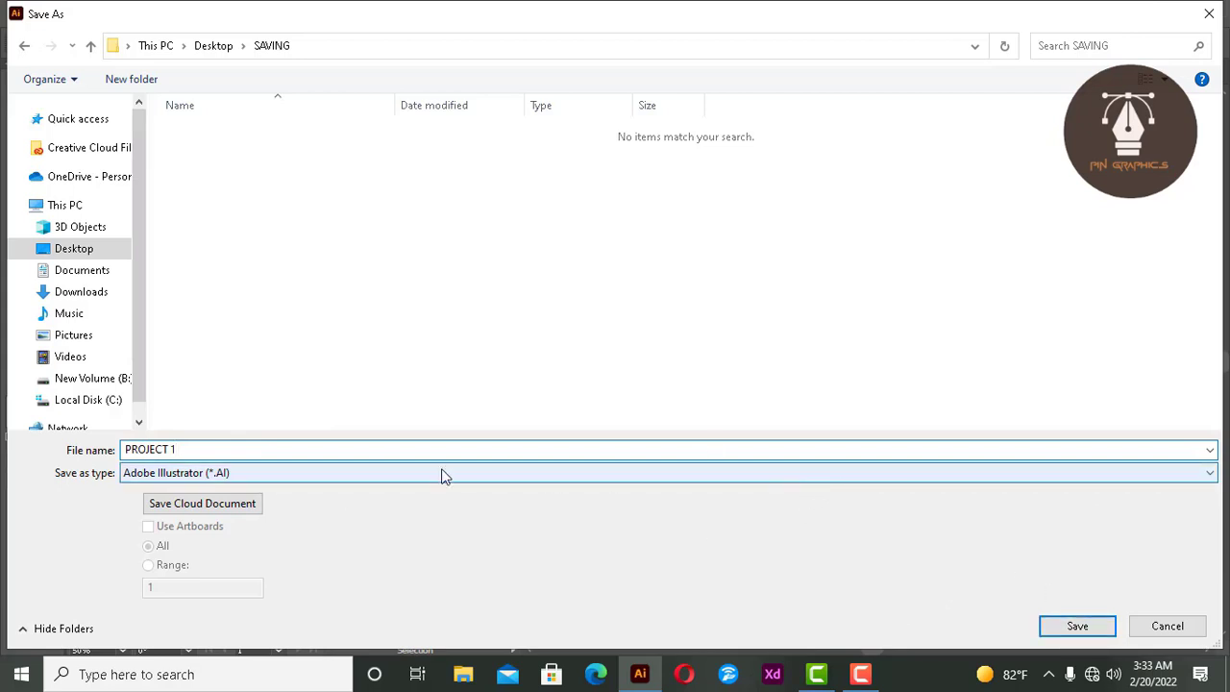
pyautogui.click(472, 472)
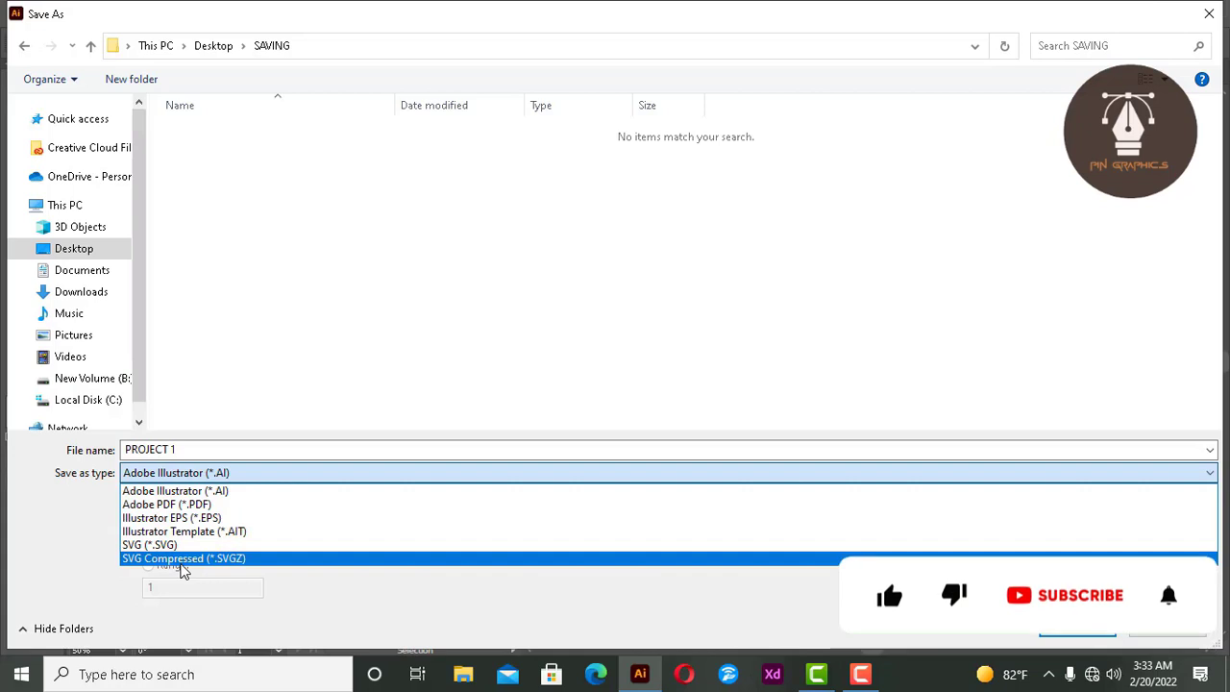
# Step: Save PROJECT 1.ai as Adobe Illustrator with Illustrator CC (Legacy) version, accepting the warning
pyautogui.click(252, 492)
pyautogui.click(1077, 634)
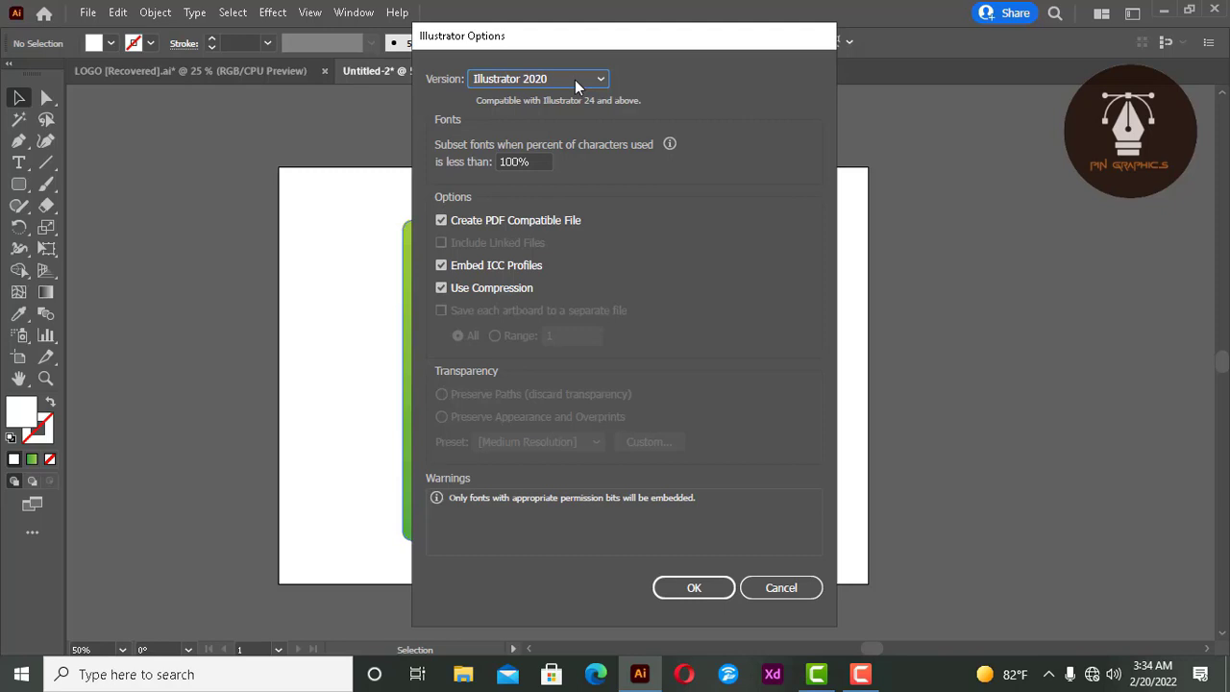
pyautogui.click(574, 80)
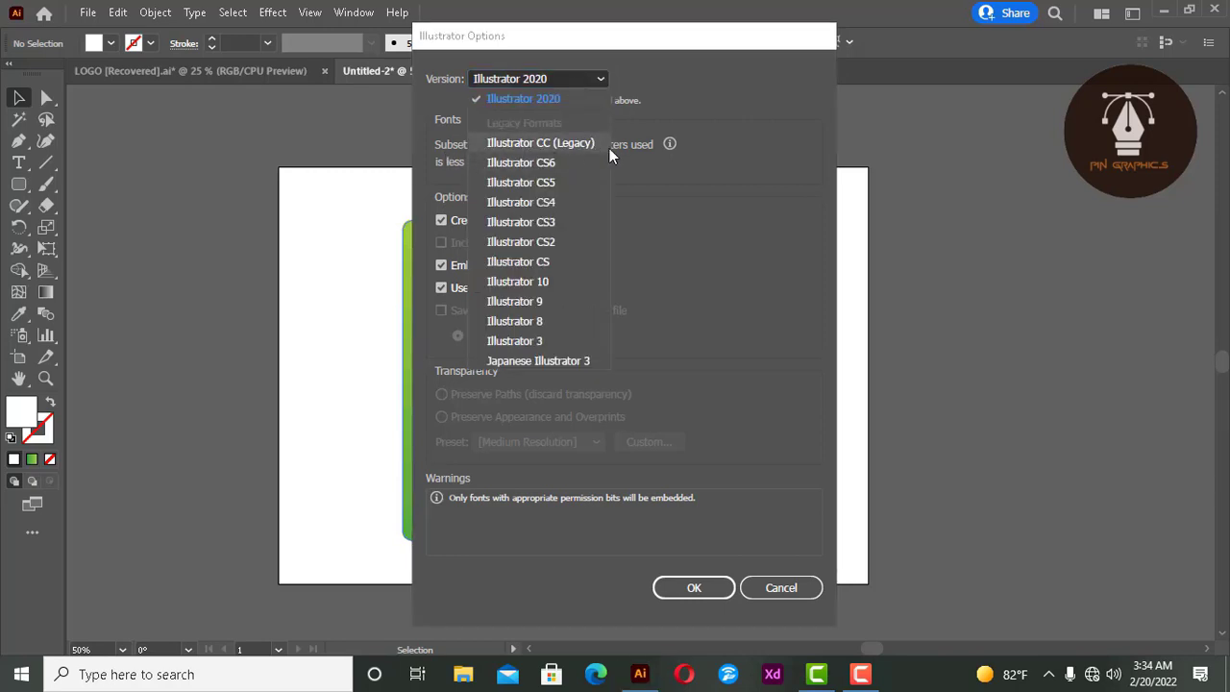
pyautogui.click(547, 145)
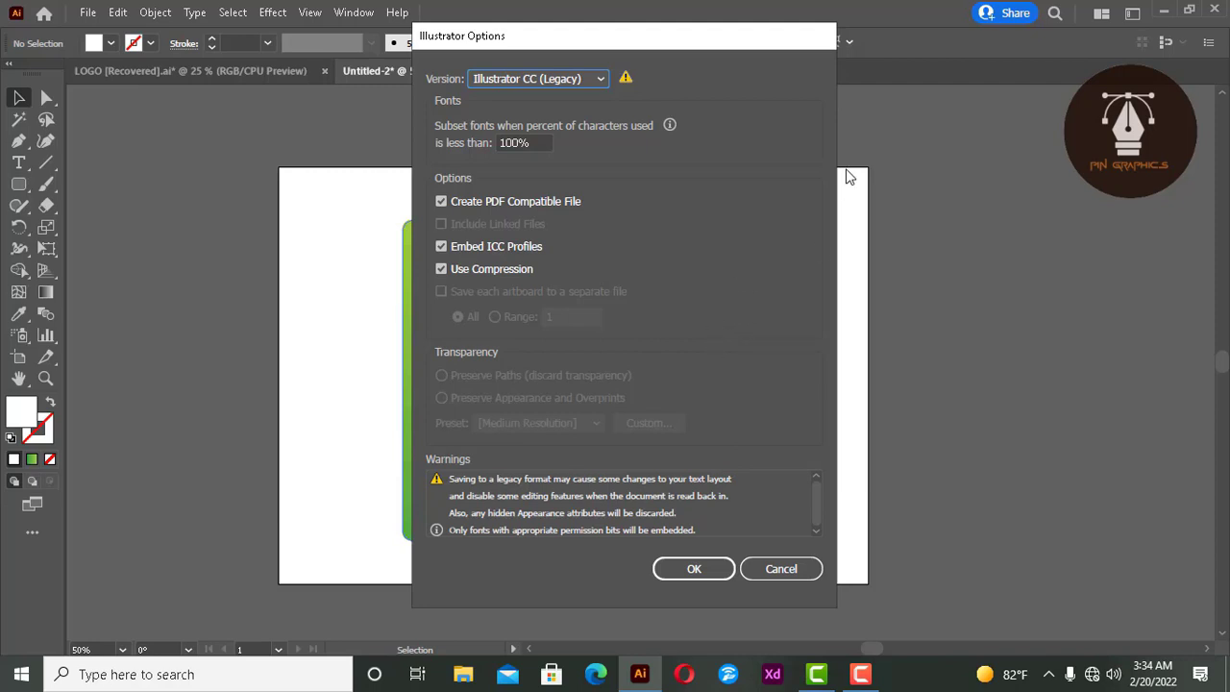
pyautogui.click(695, 571)
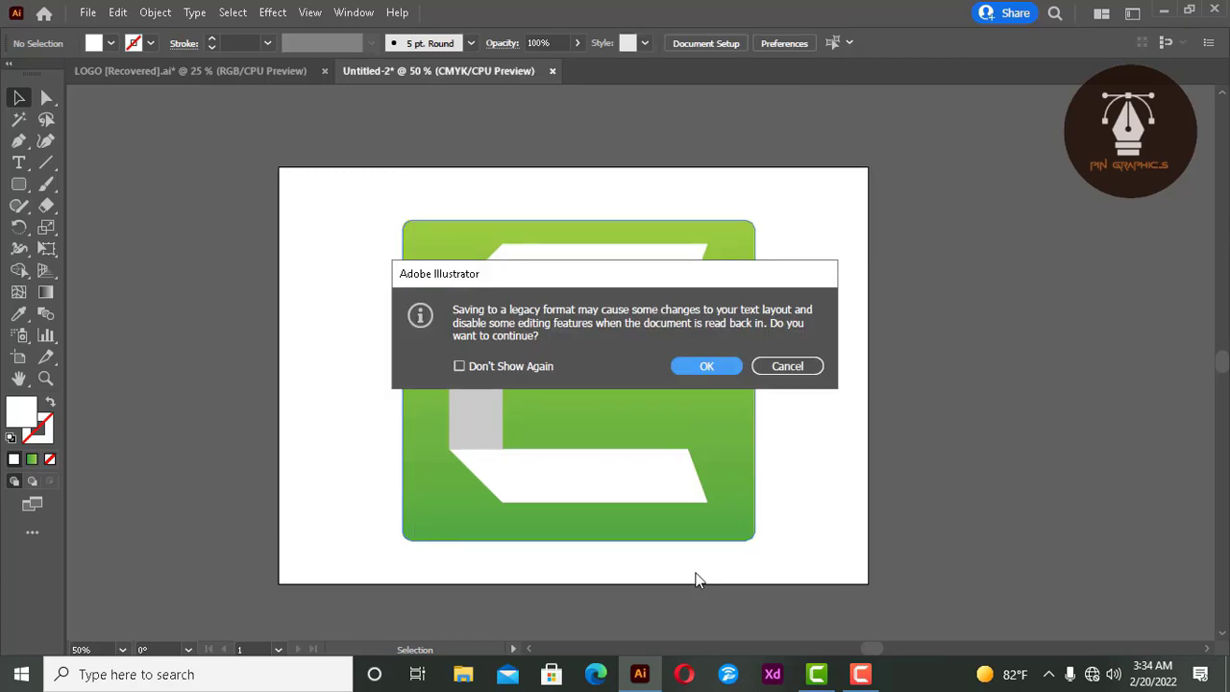
pyautogui.click(706, 373)
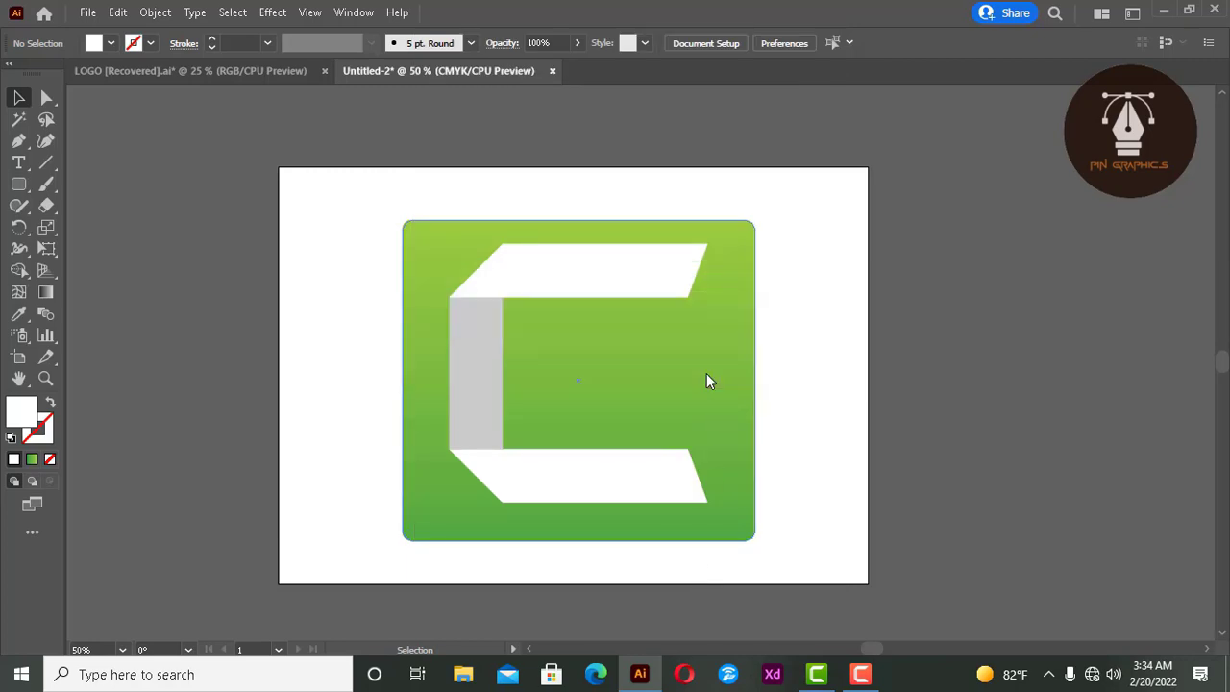
# Step: Re-save the logo as PROJECT 1 in Adobe Illustrator (*.AI) format on this computer
pyautogui.click(92, 14)
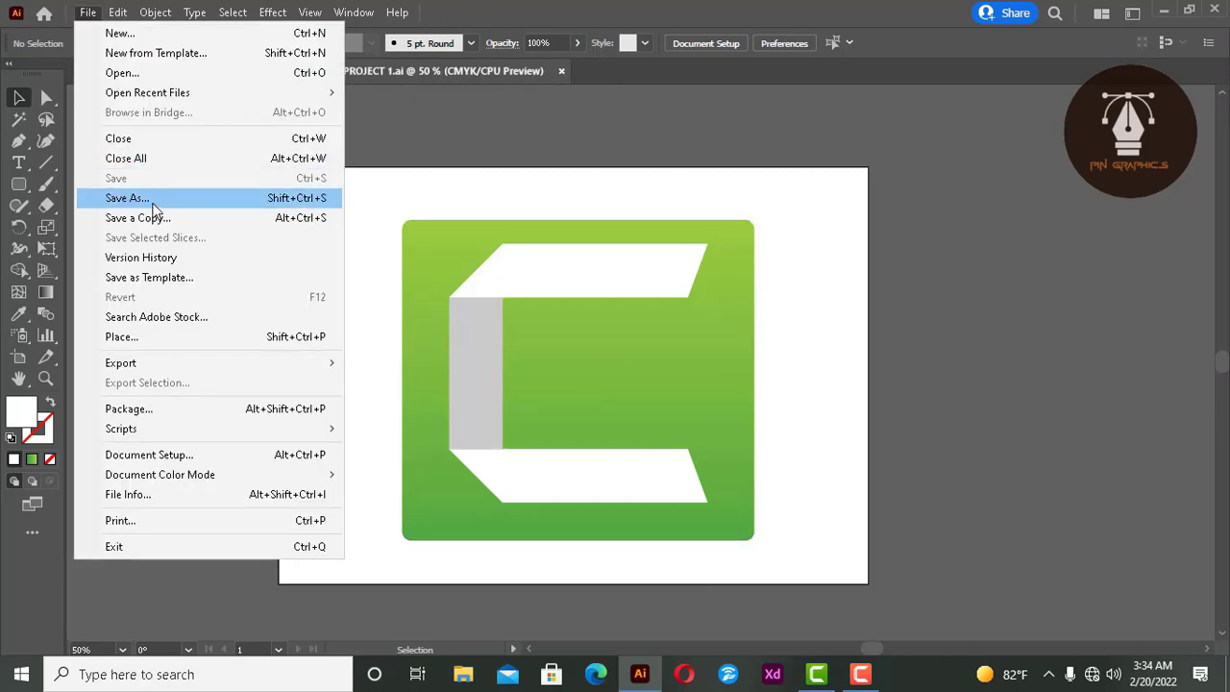
pyautogui.click(152, 199)
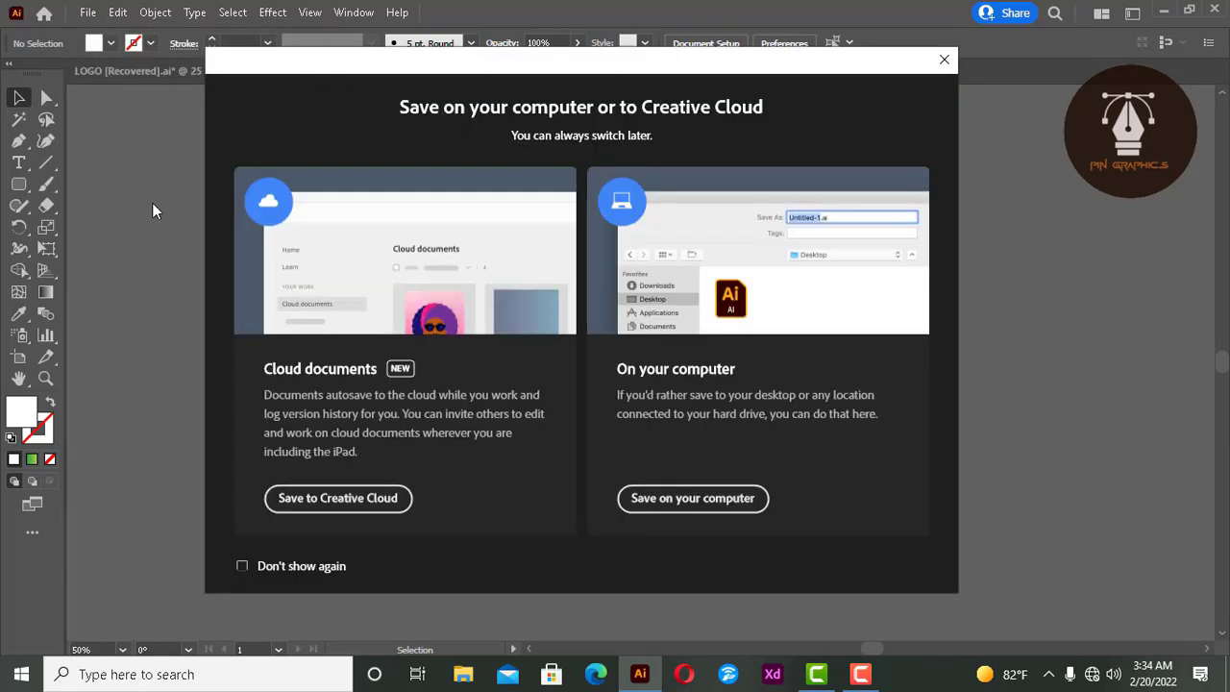
pyautogui.click(672, 505)
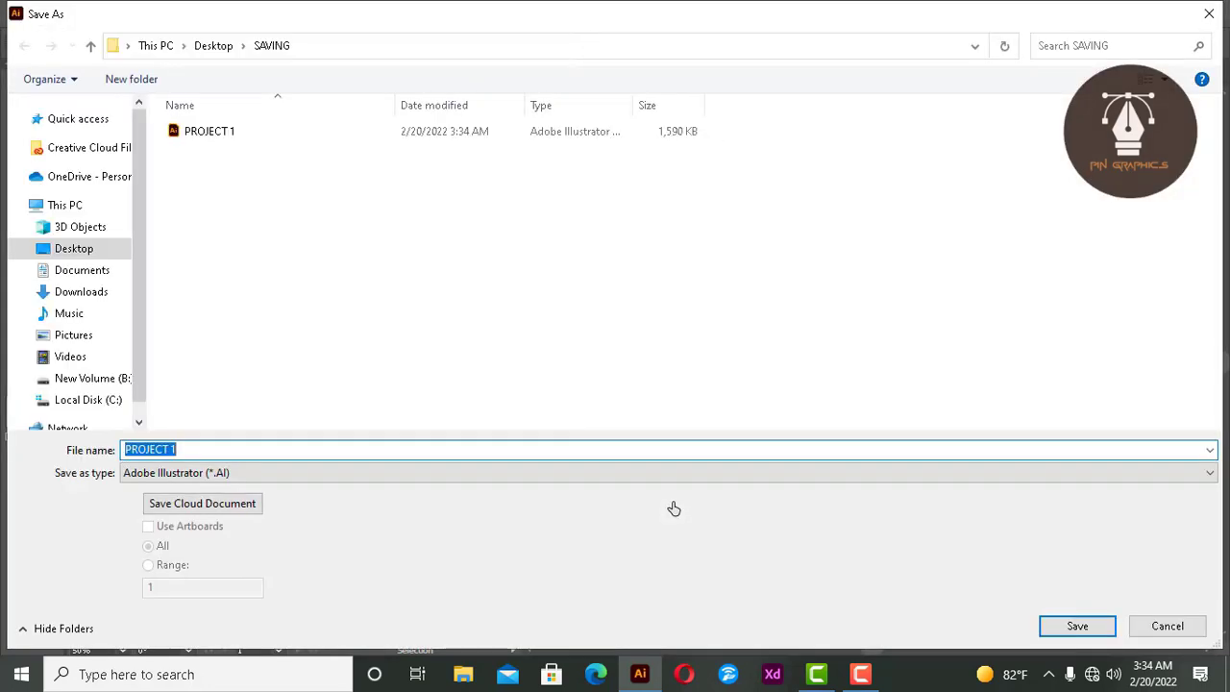
pyautogui.click(460, 475)
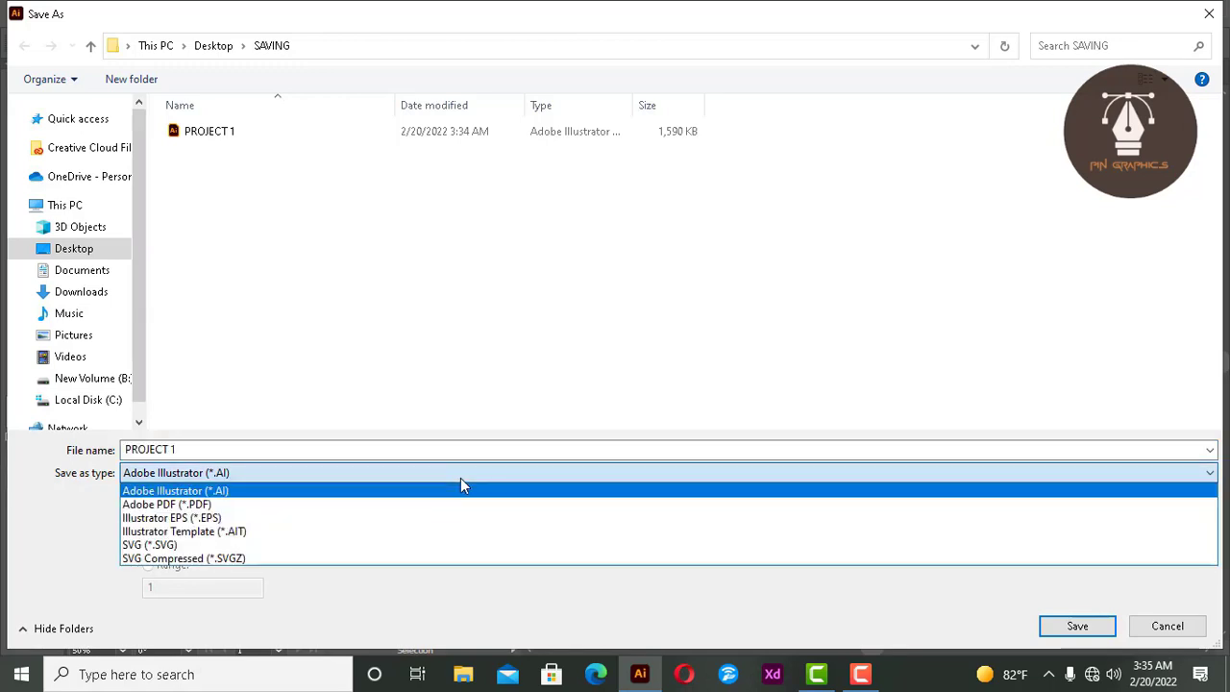
pyautogui.click(223, 494)
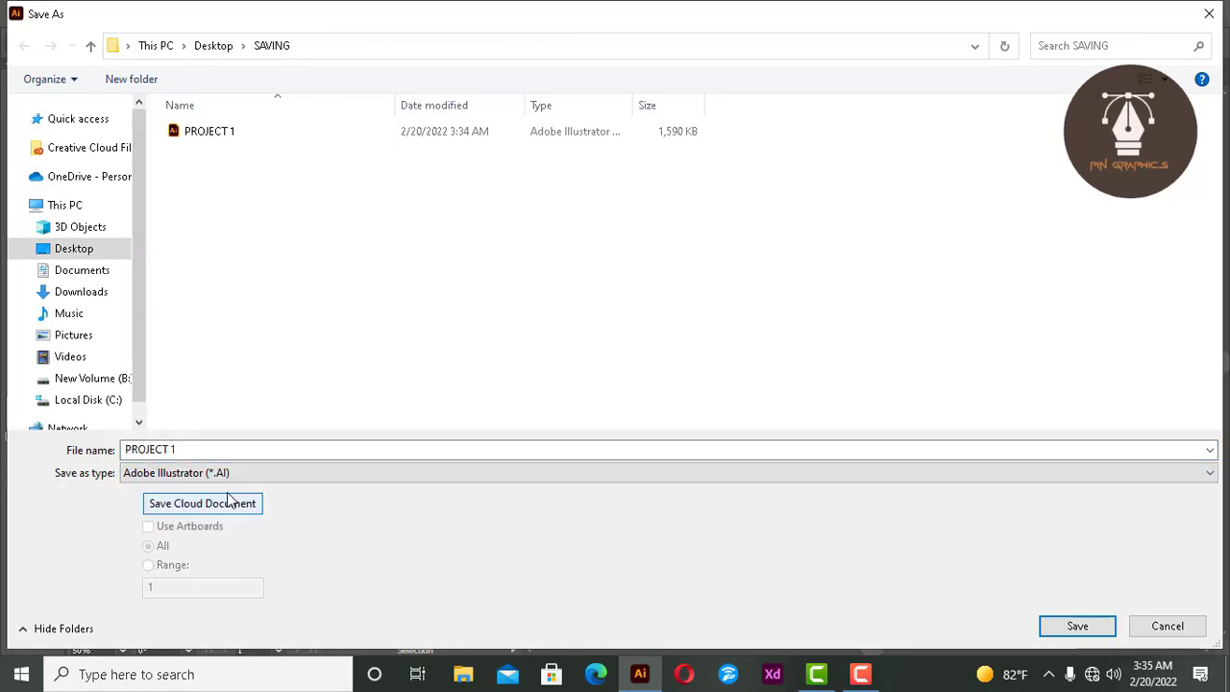
pyautogui.click(1074, 630)
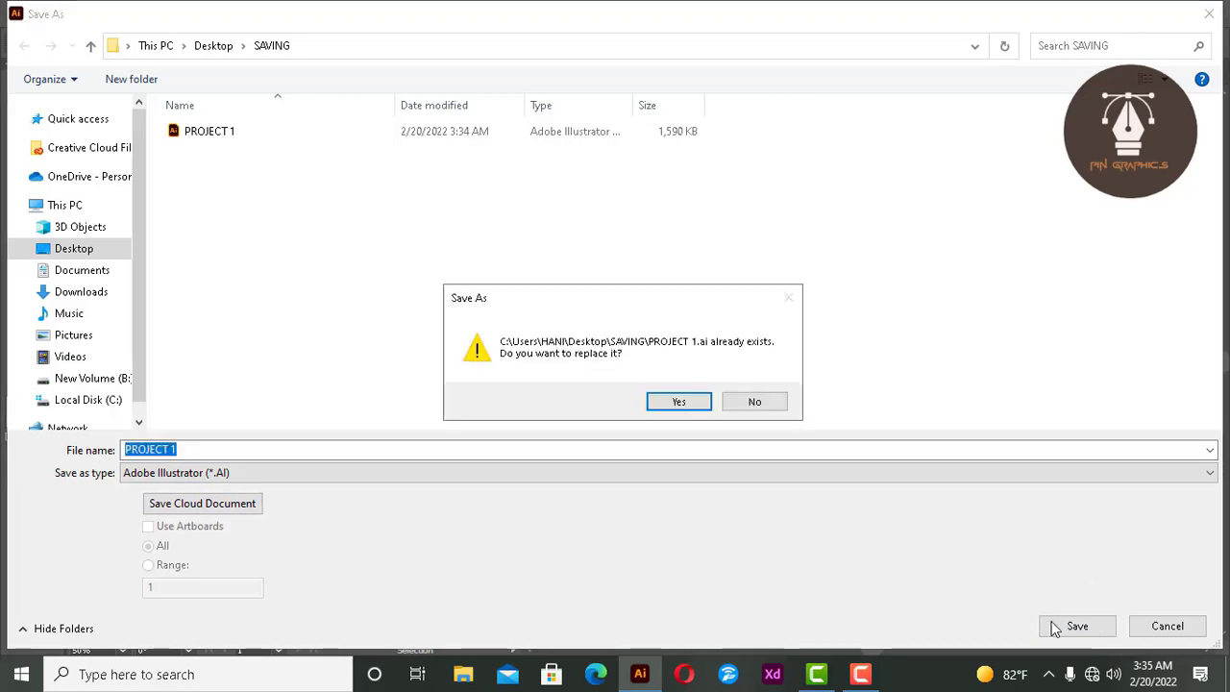
# Step: Replace the existing PROJECT 1.ai, keeping Illustrator 2020 as the version
pyautogui.click(755, 403)
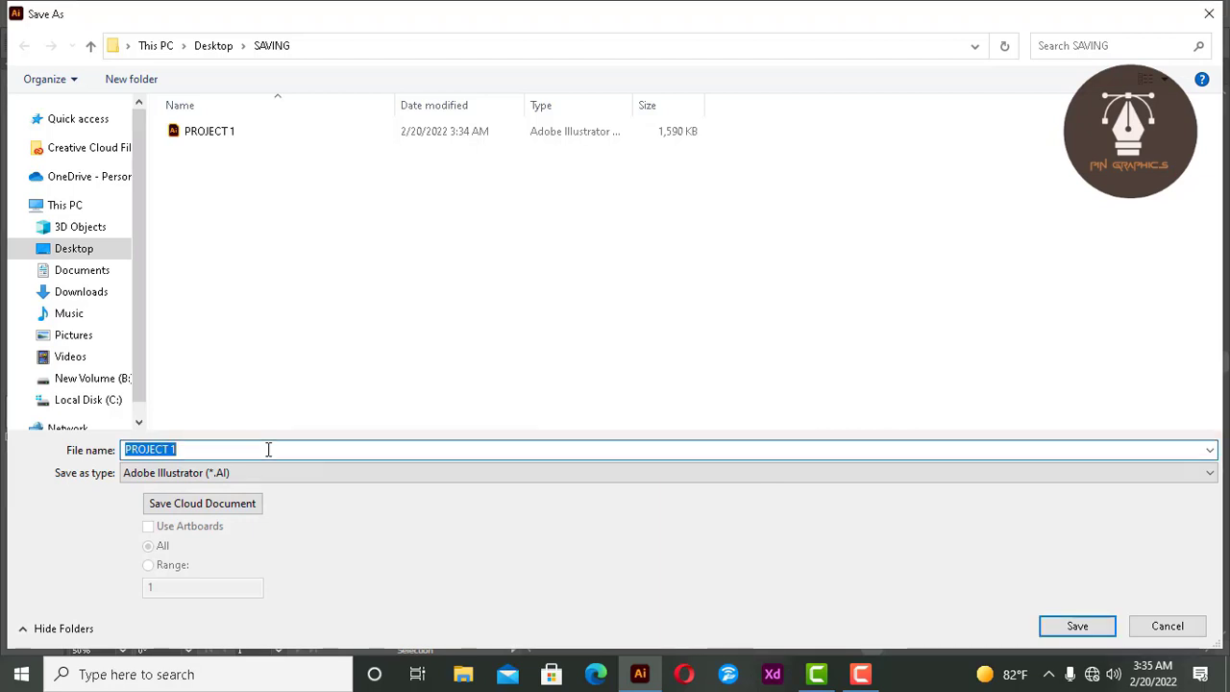
pyautogui.click(1076, 634)
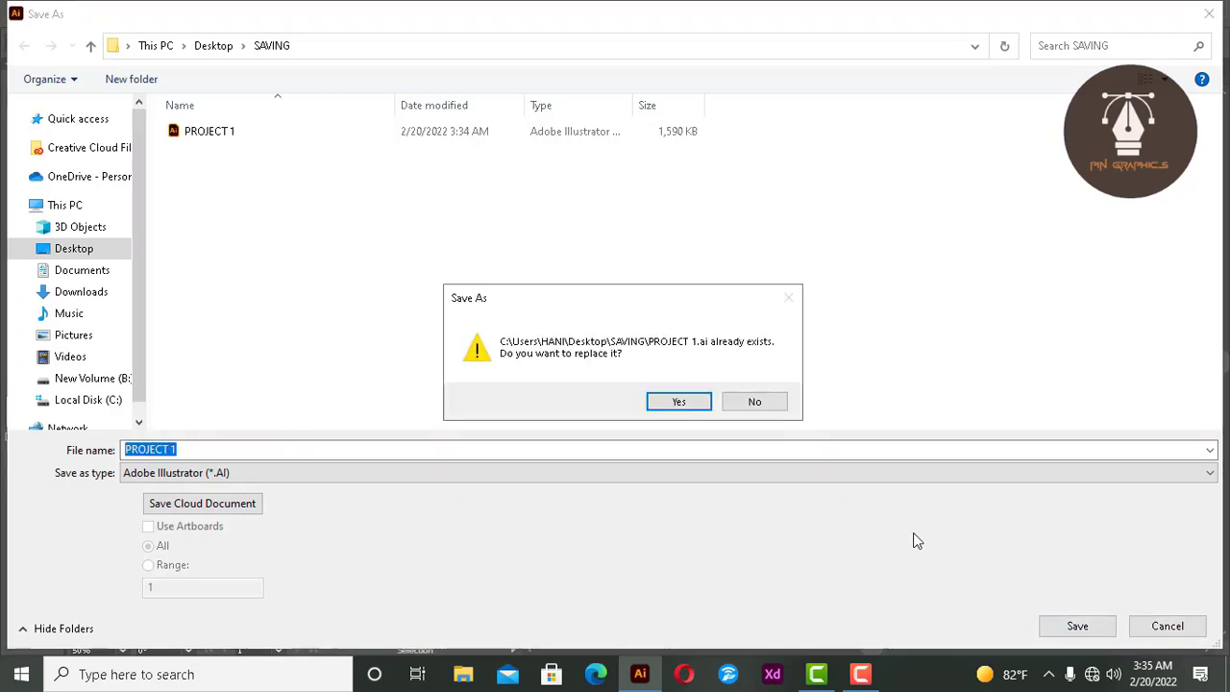
pyautogui.click(679, 402)
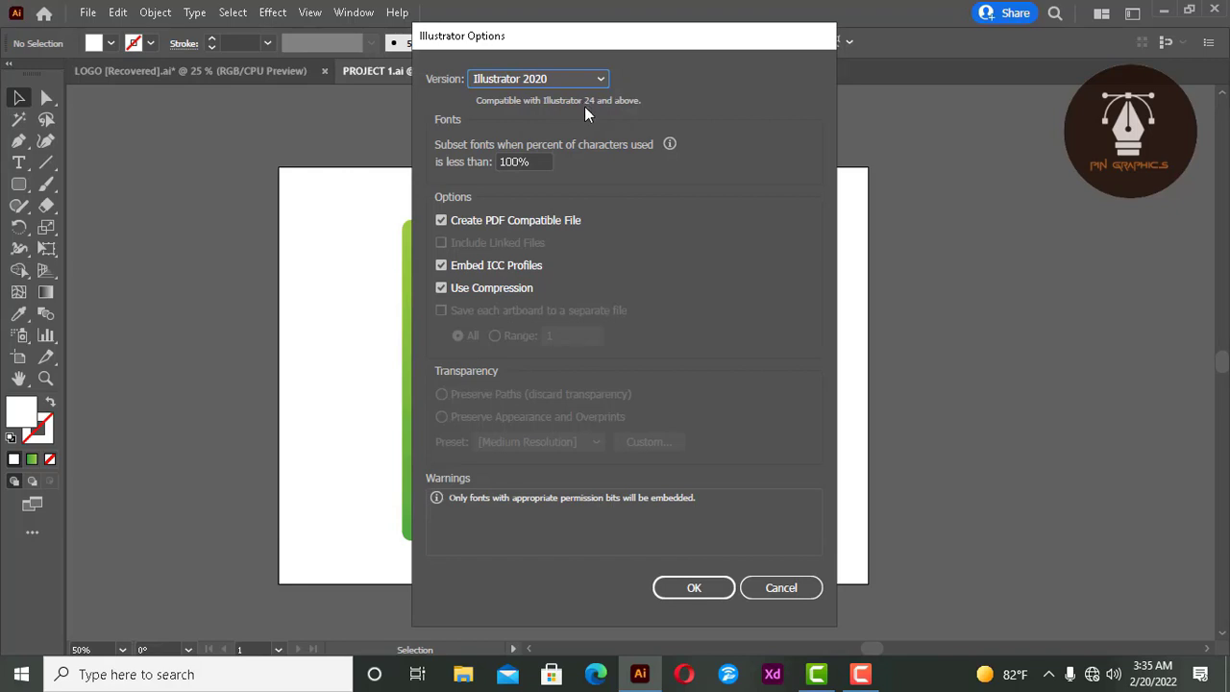
pyautogui.click(554, 80)
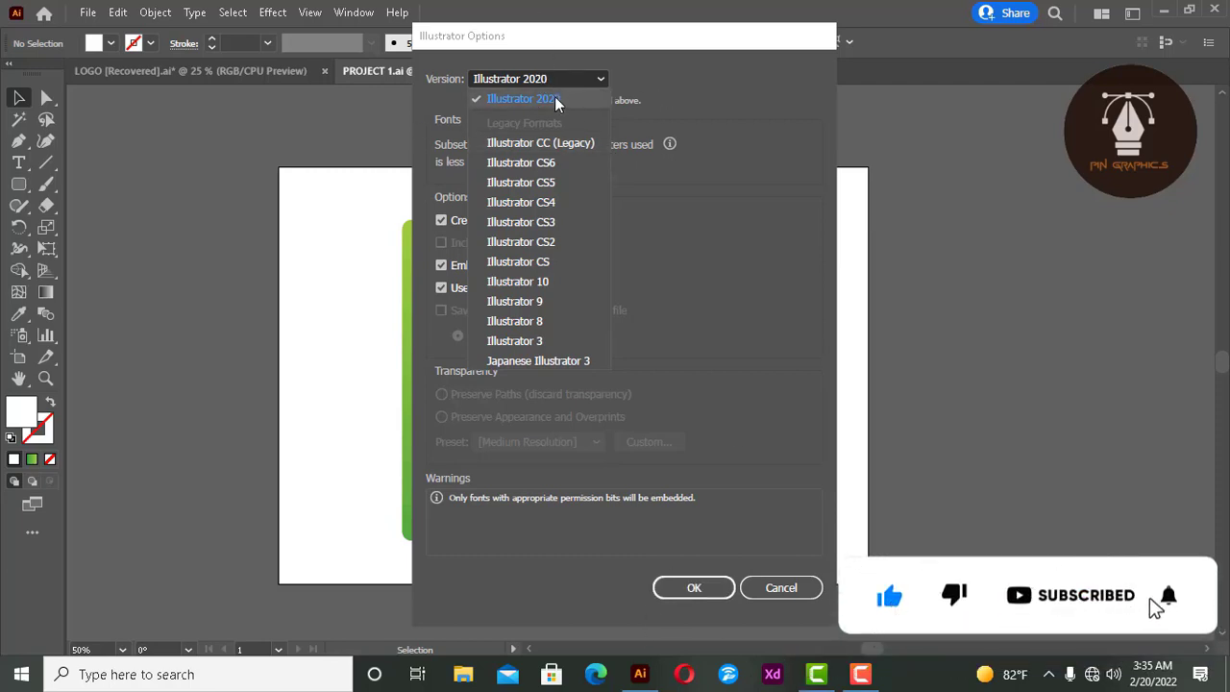
pyautogui.click(698, 586)
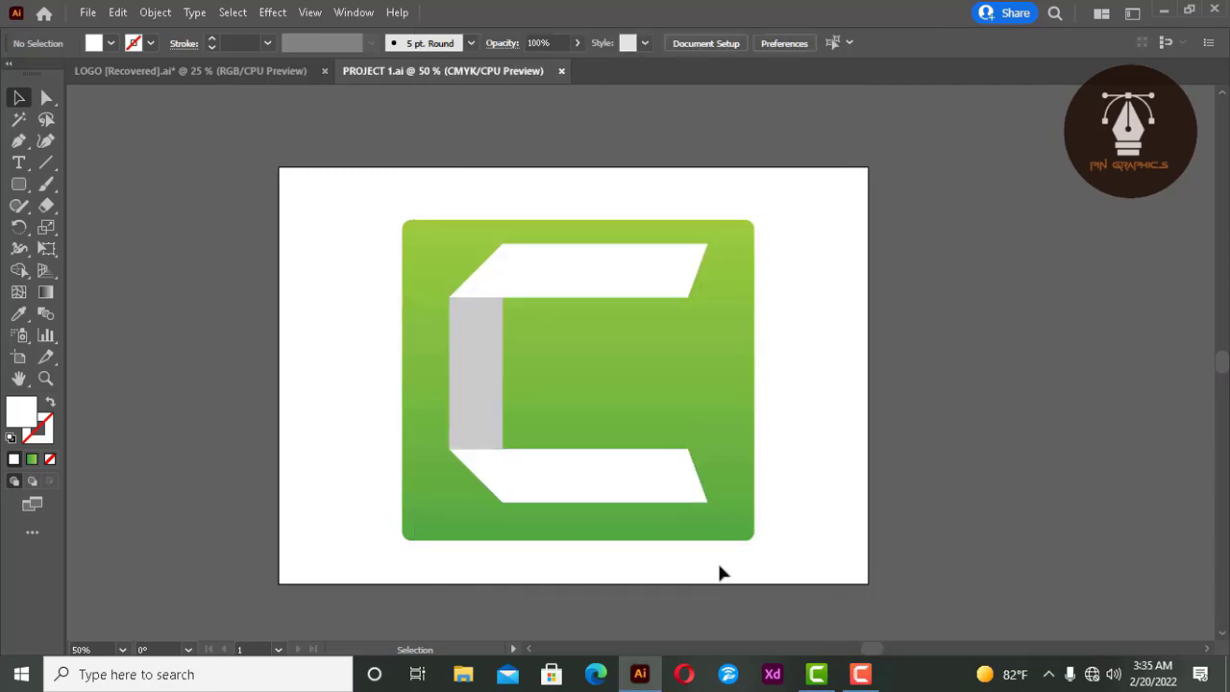
# Step: Save a copy named PROJECT 1 as Adobe PDF (*.PDF) in the SAVING folder
pyautogui.click(89, 12)
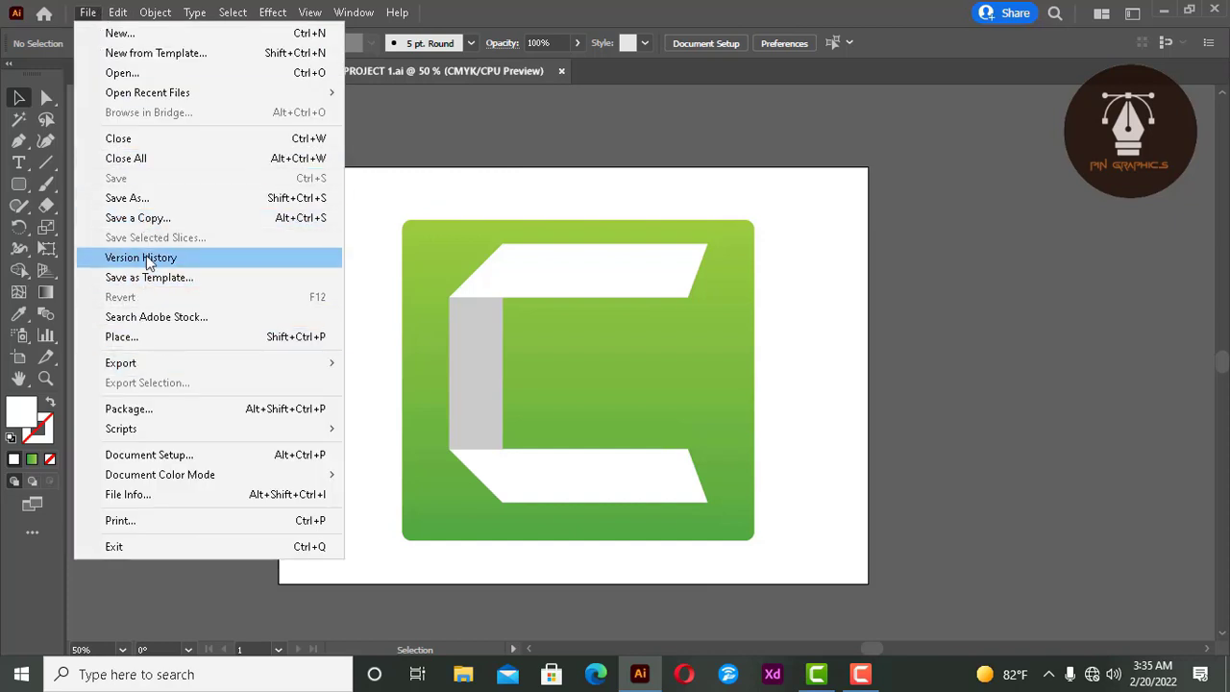
pyautogui.click(160, 218)
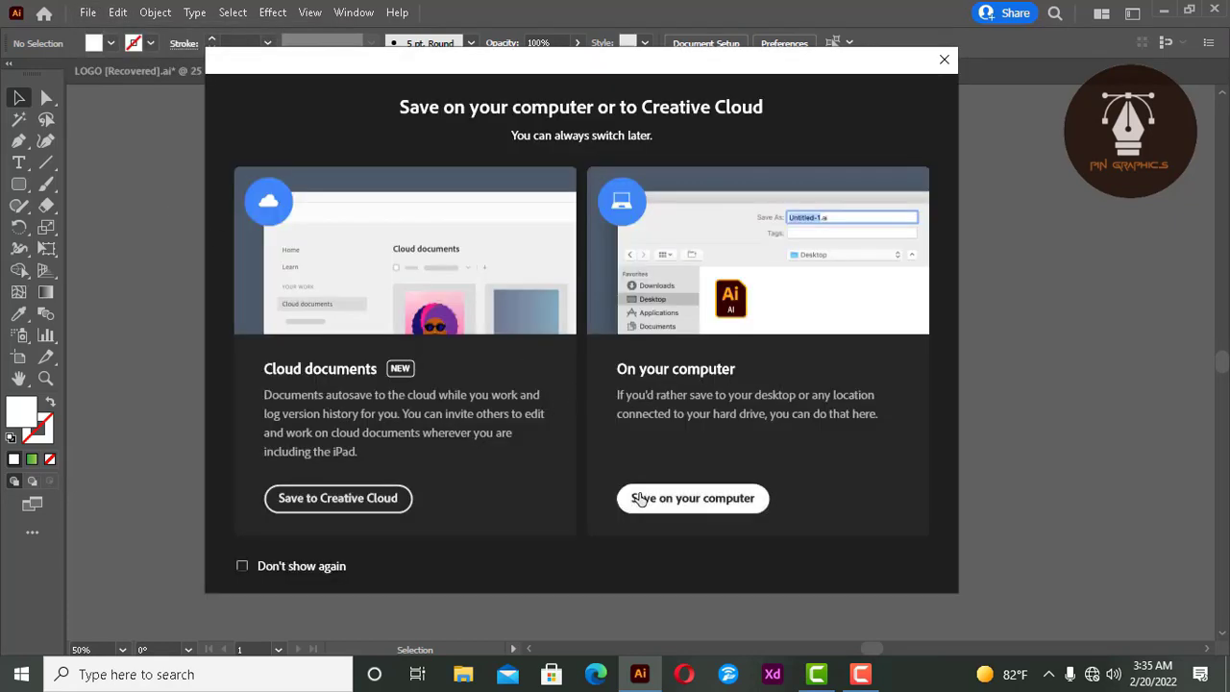
pyautogui.click(641, 500)
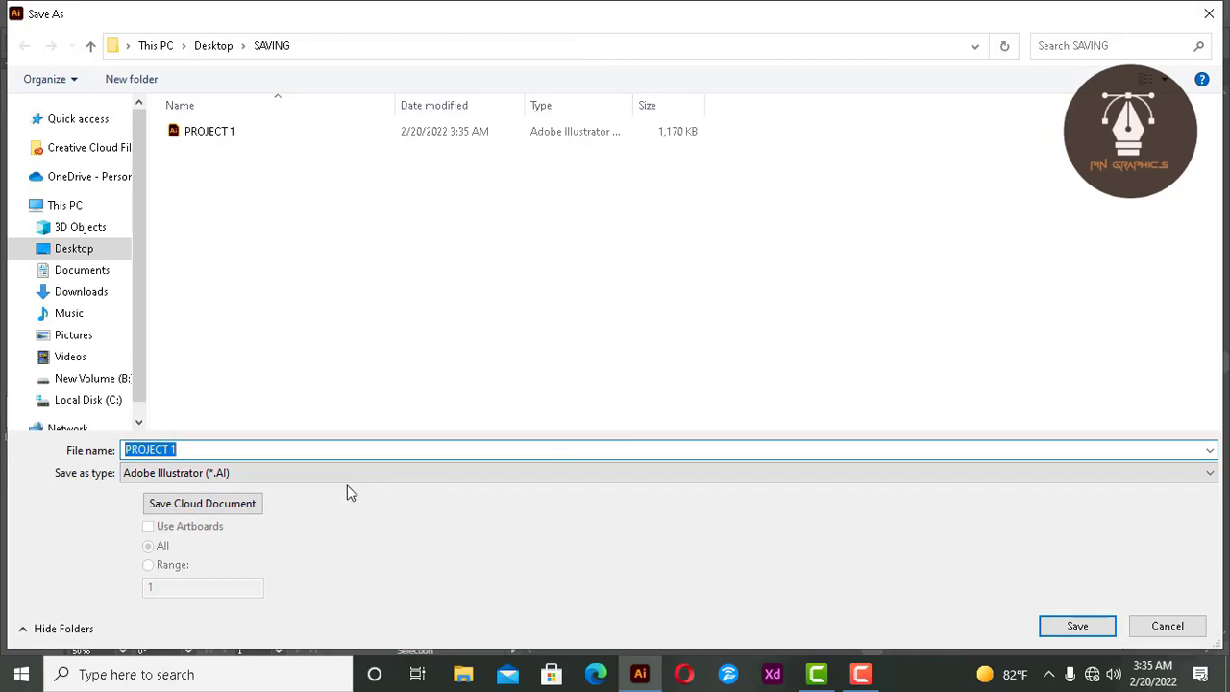
pyautogui.click(346, 479)
pyautogui.click(153, 502)
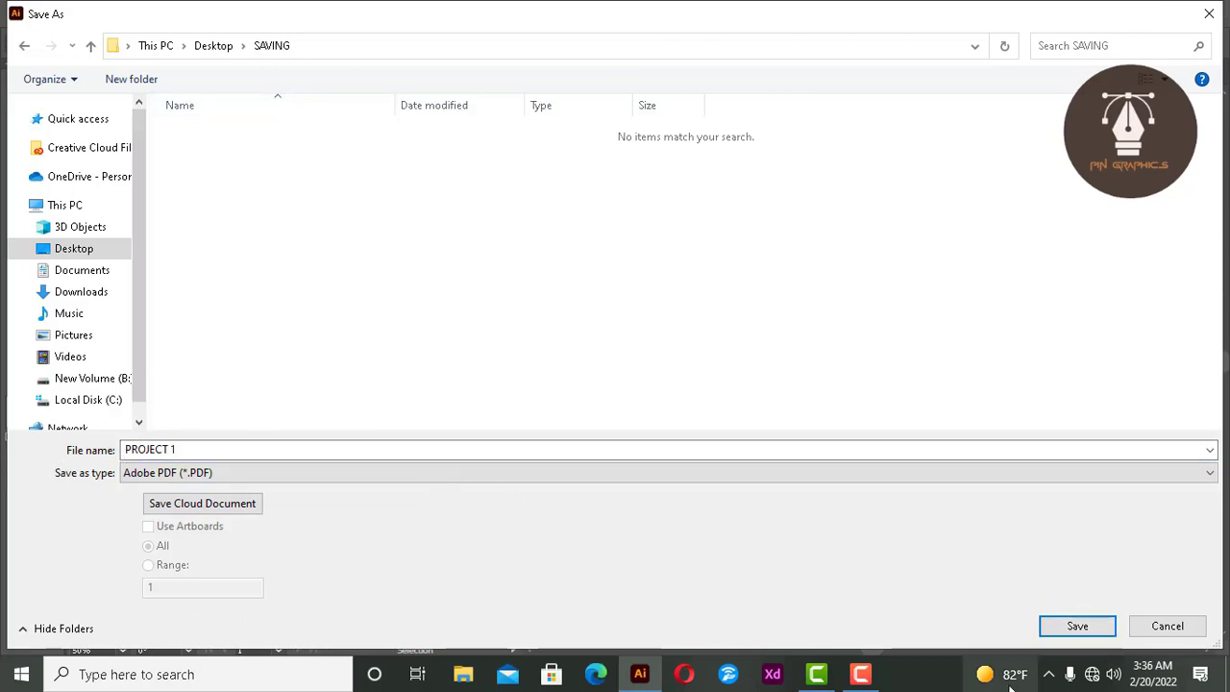
pyautogui.click(1067, 626)
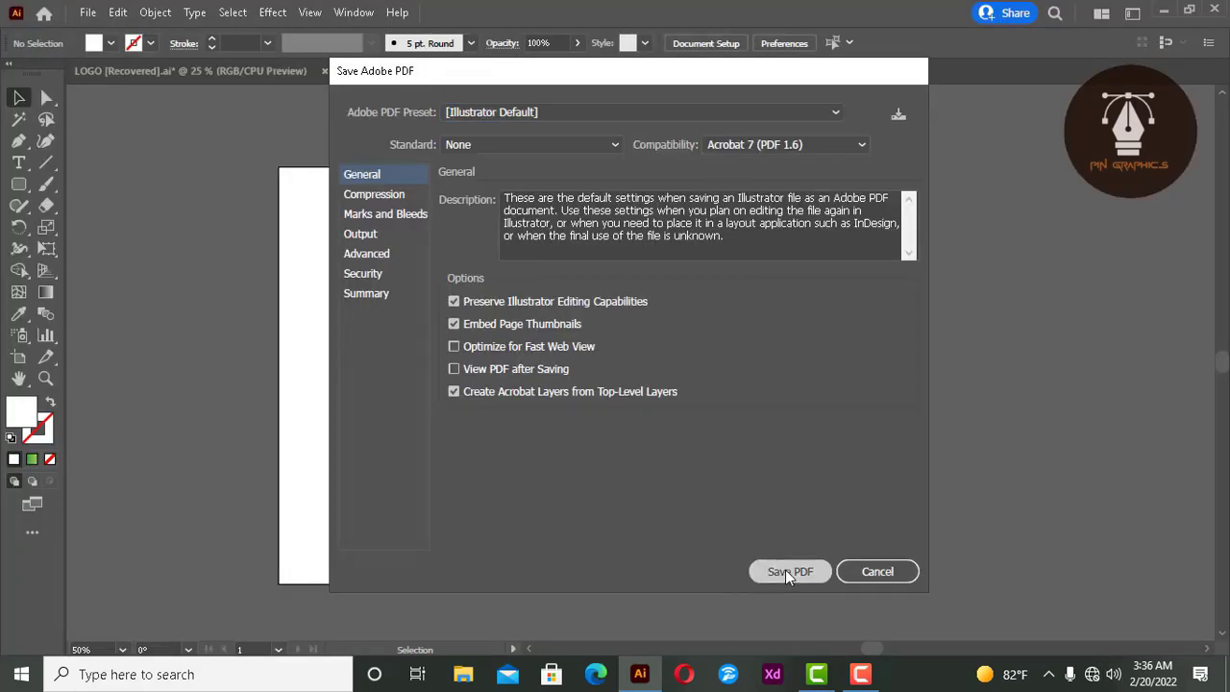
# Step: Create PROJECT 1.pdf with the default PDF options, then open Save for Web (Legacy)
pyautogui.click(788, 572)
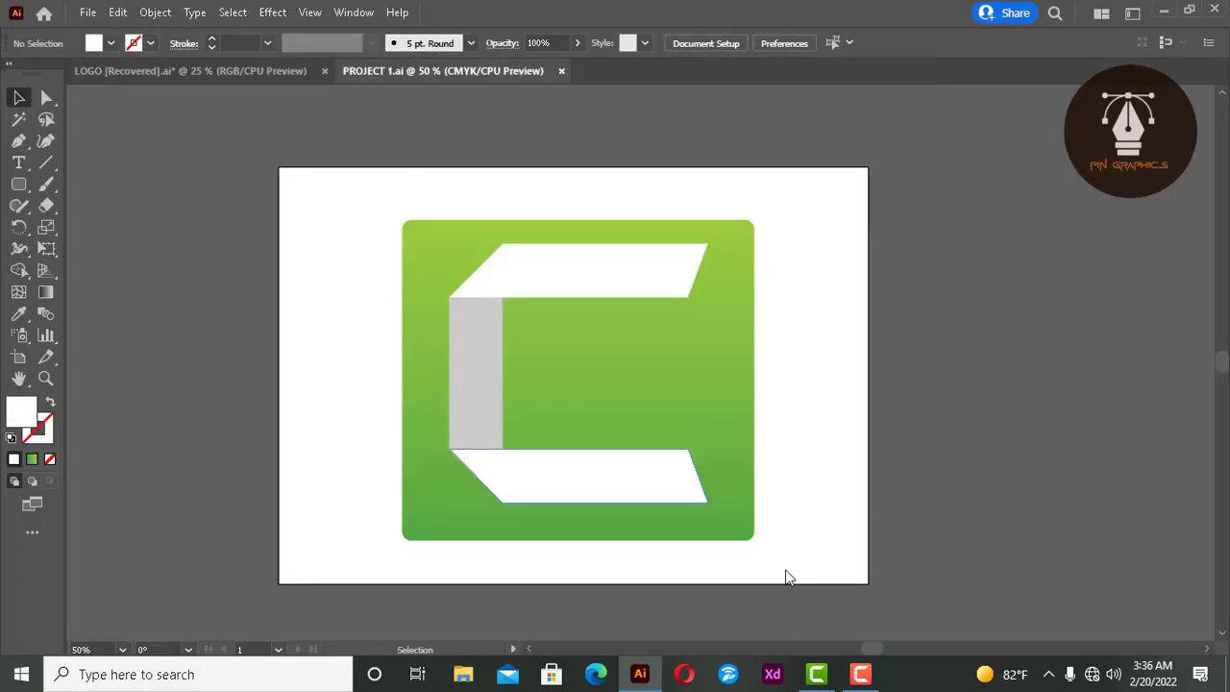
pyautogui.click(87, 13)
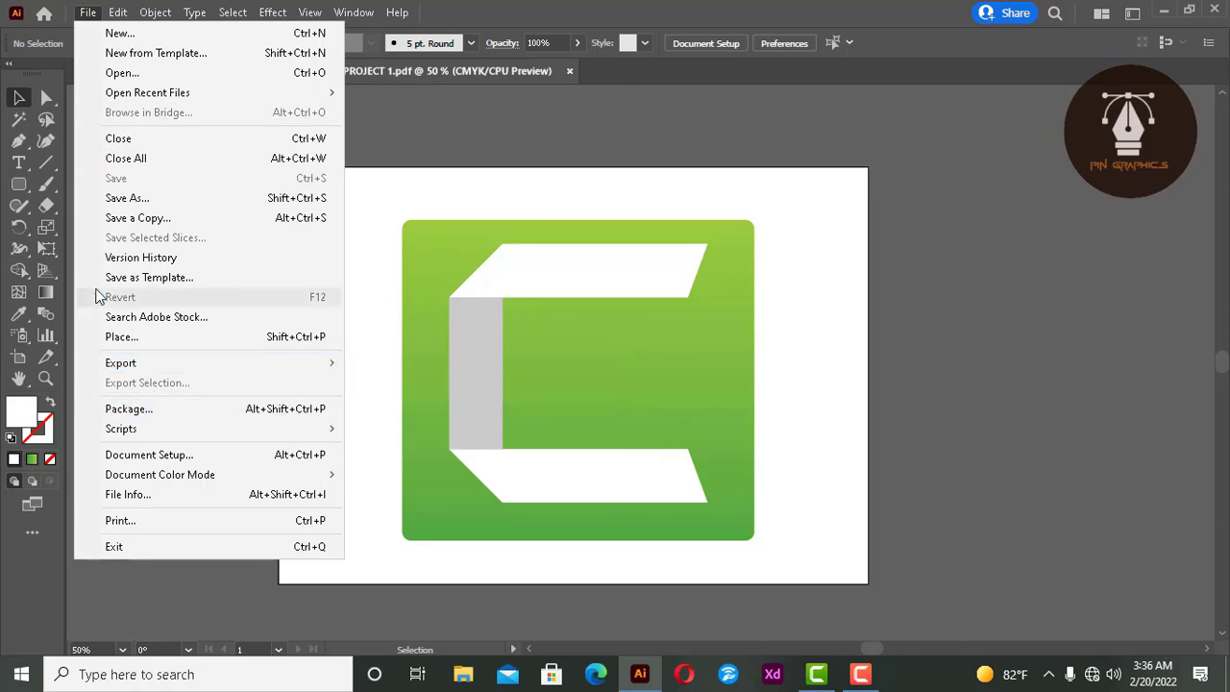
pyautogui.moveTo(121, 362)
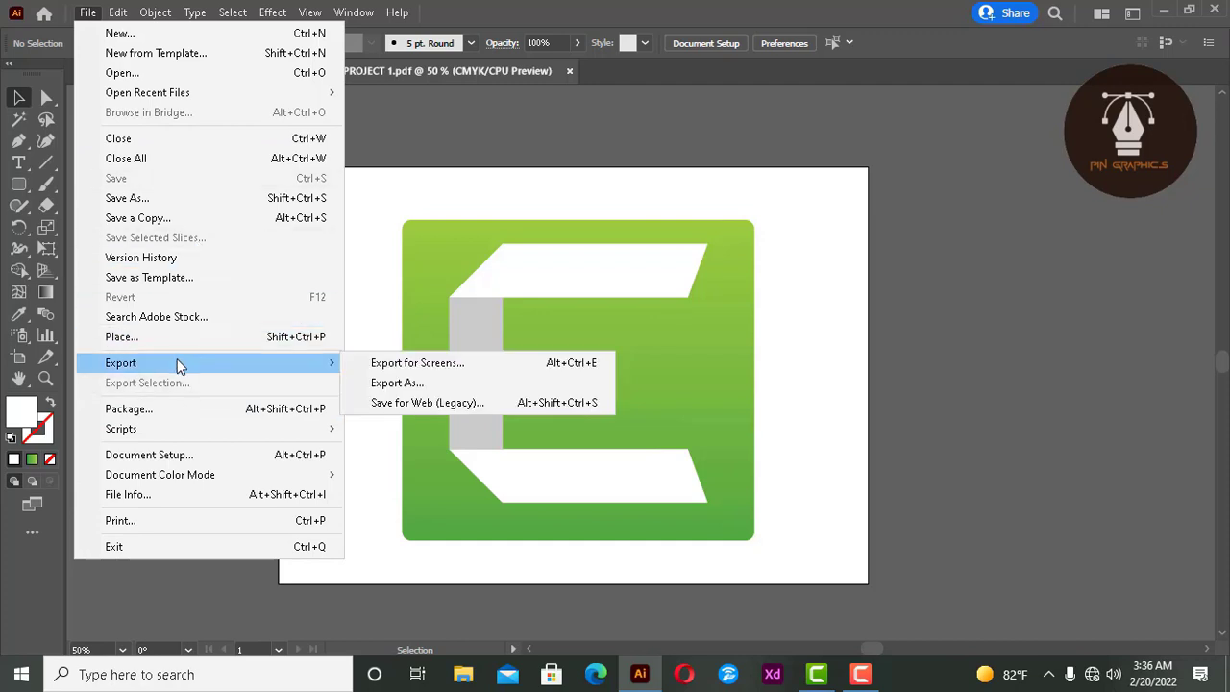
pyautogui.click(466, 407)
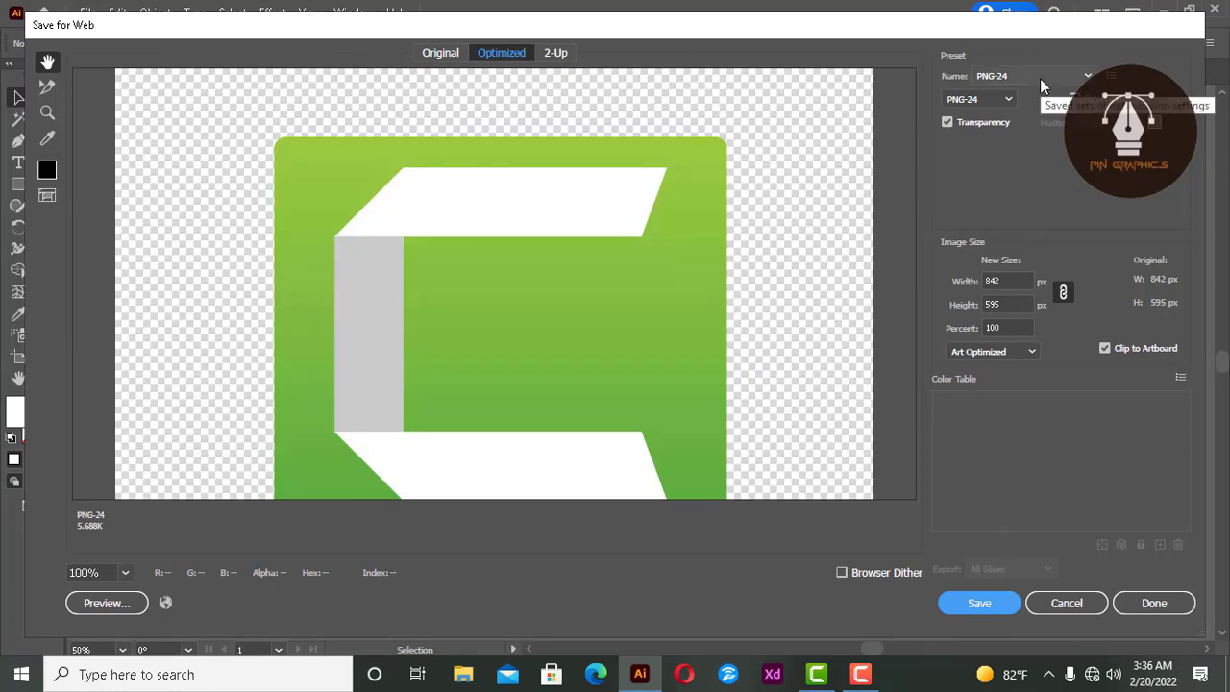
# Step: Export the logo with the PNG-24 preset as PROJECT-1 in the SAVING folder
pyautogui.click(996, 97)
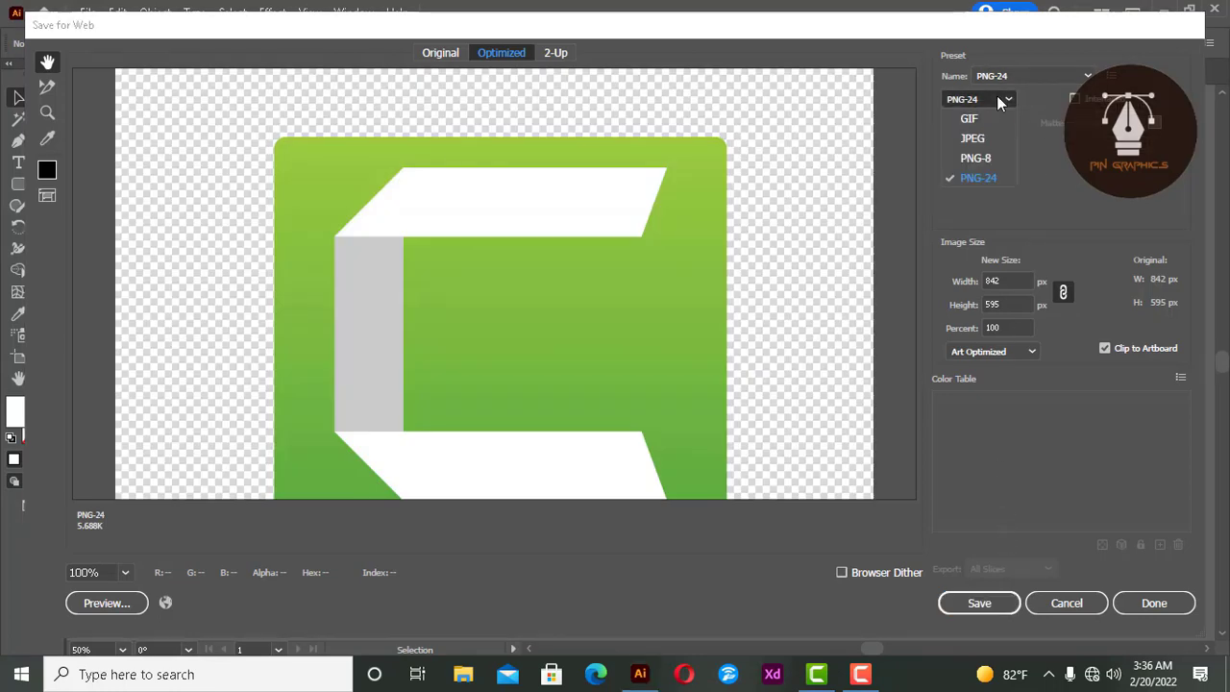
pyautogui.press('Escape')
pyautogui.click(1031, 80)
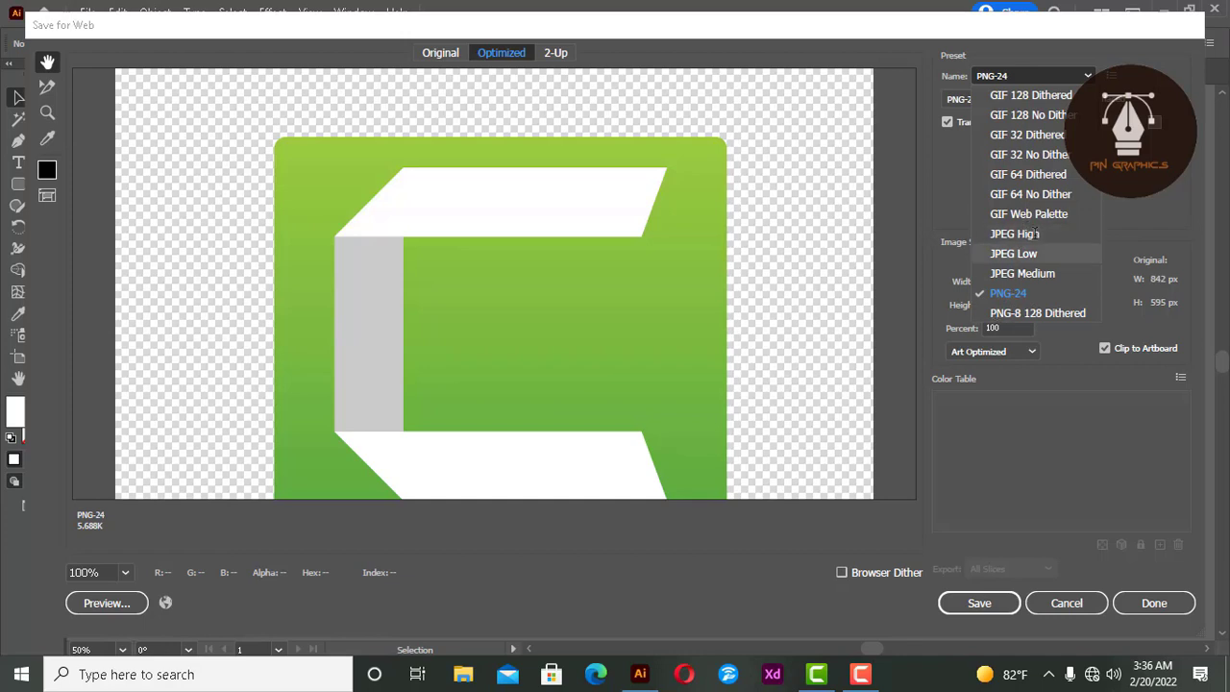
pyautogui.click(1029, 294)
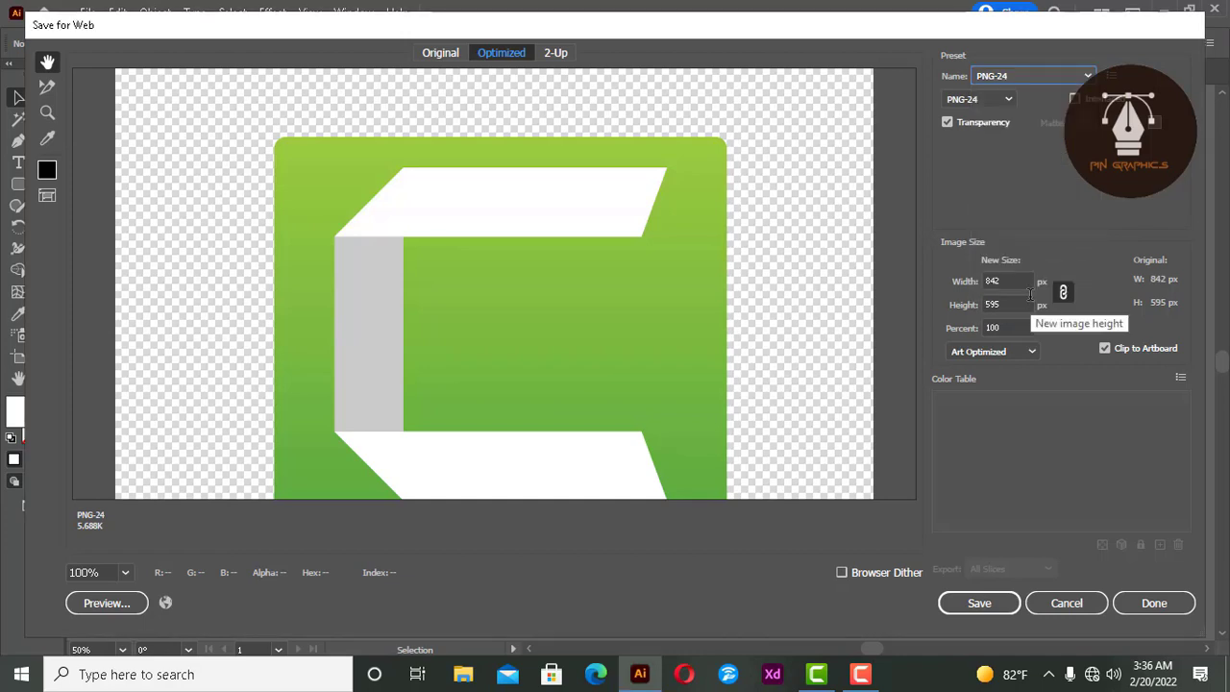
pyautogui.click(960, 605)
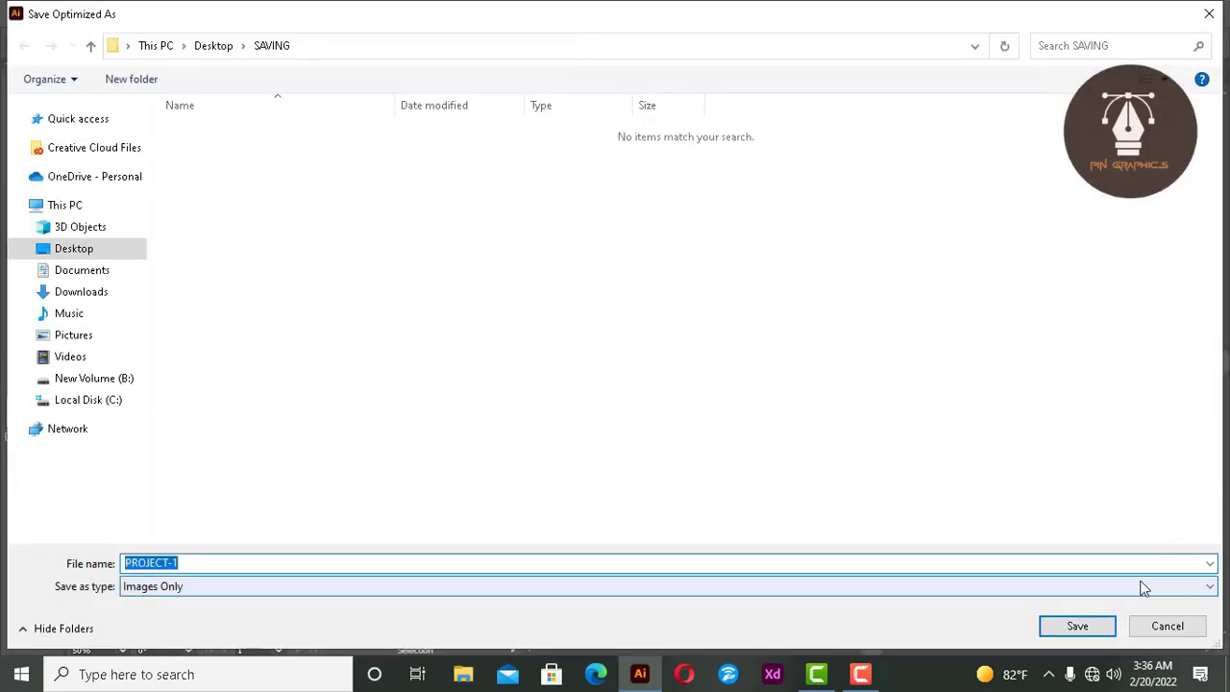
pyautogui.click(1069, 630)
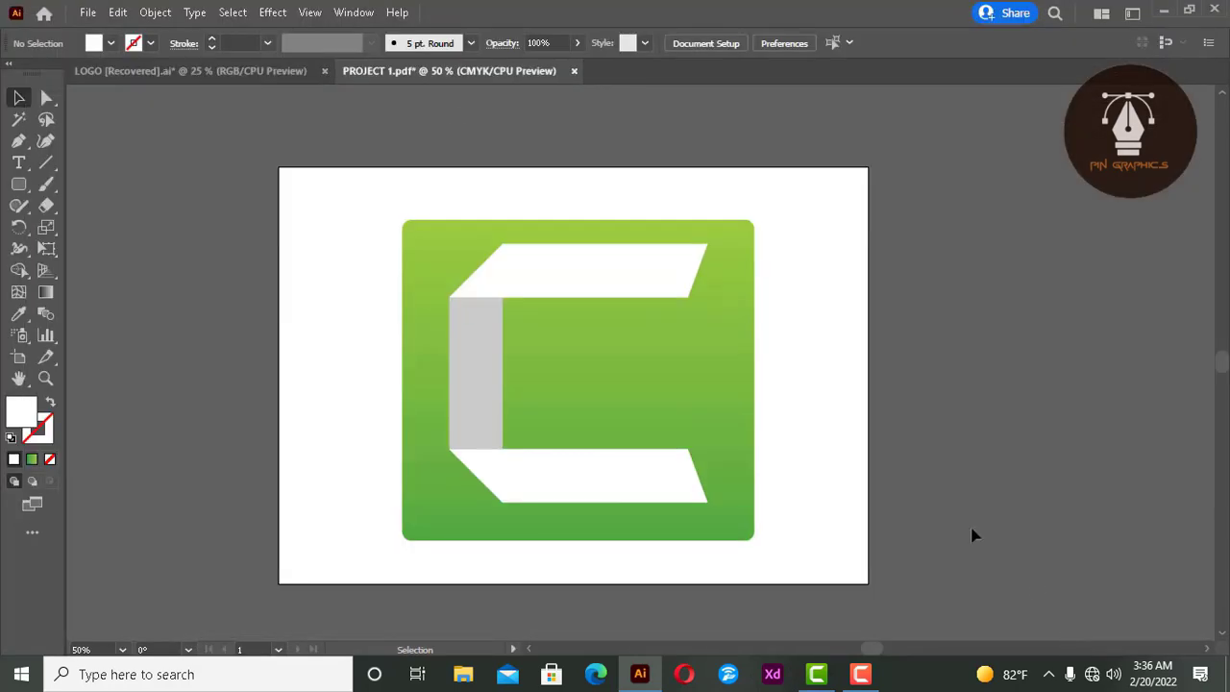
# Step: Reopen Save for Web, choose the JPEG High preset and save as PROJECT-1 in SAVING
pyautogui.click(99, 11)
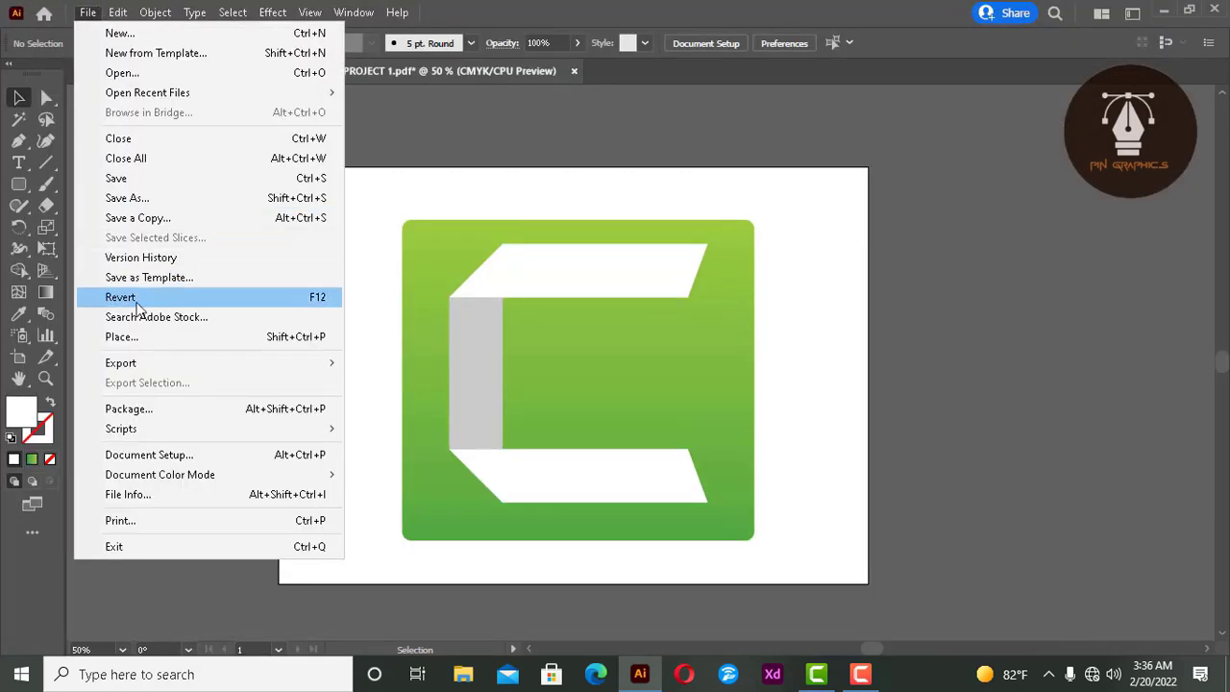
pyautogui.moveTo(121, 362)
pyautogui.click(404, 402)
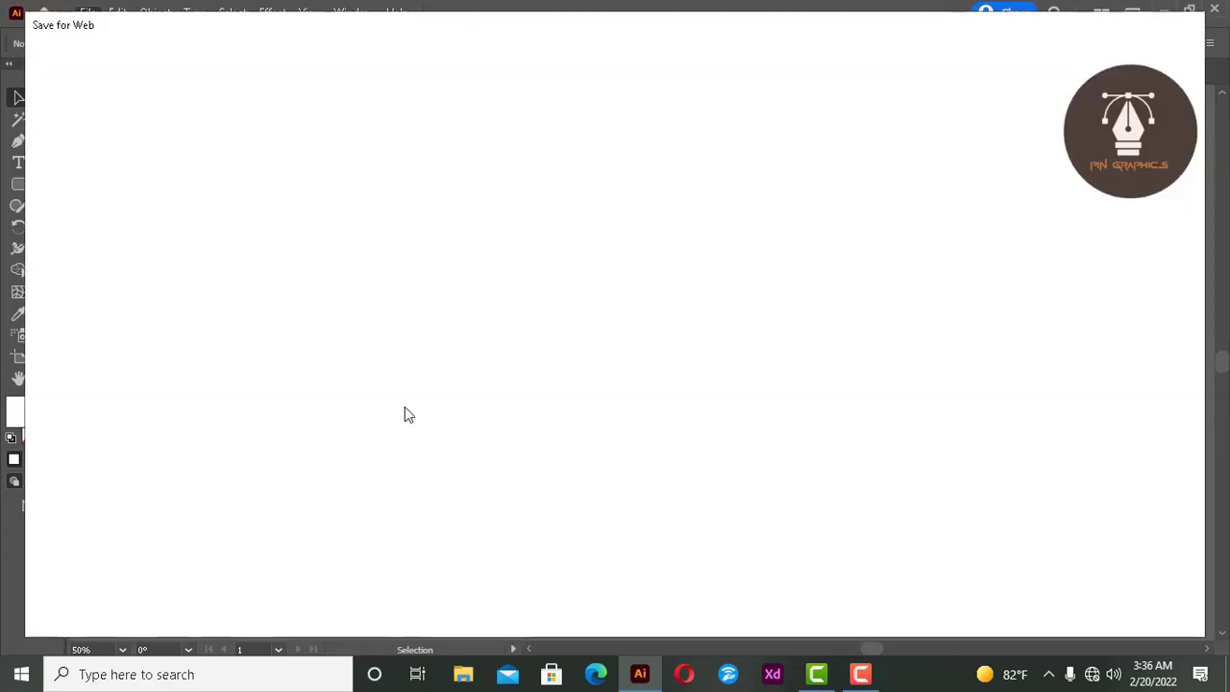
pyautogui.click(1033, 77)
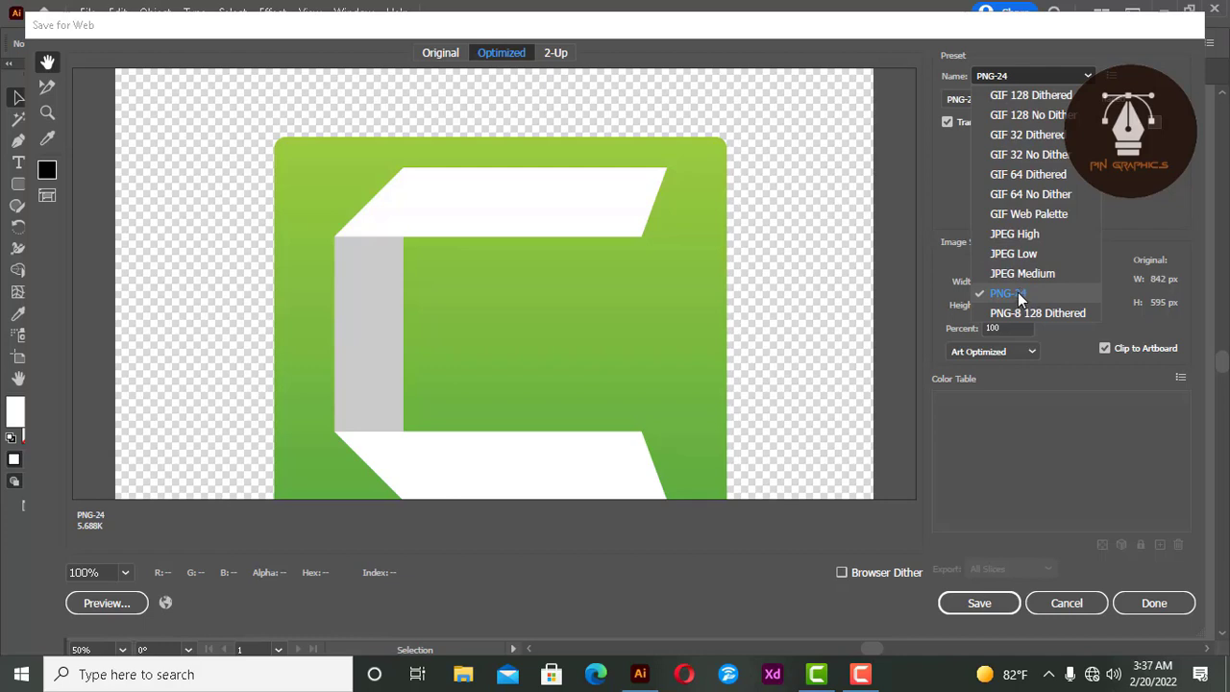
pyautogui.click(1036, 236)
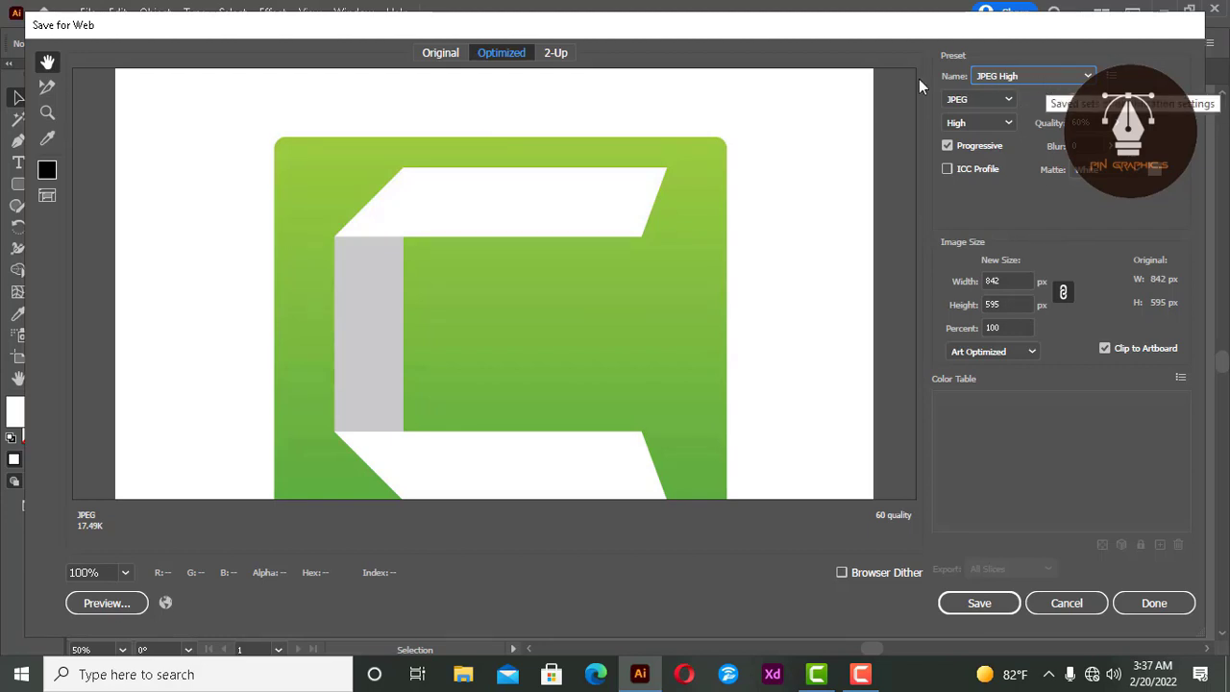
pyautogui.click(1037, 73)
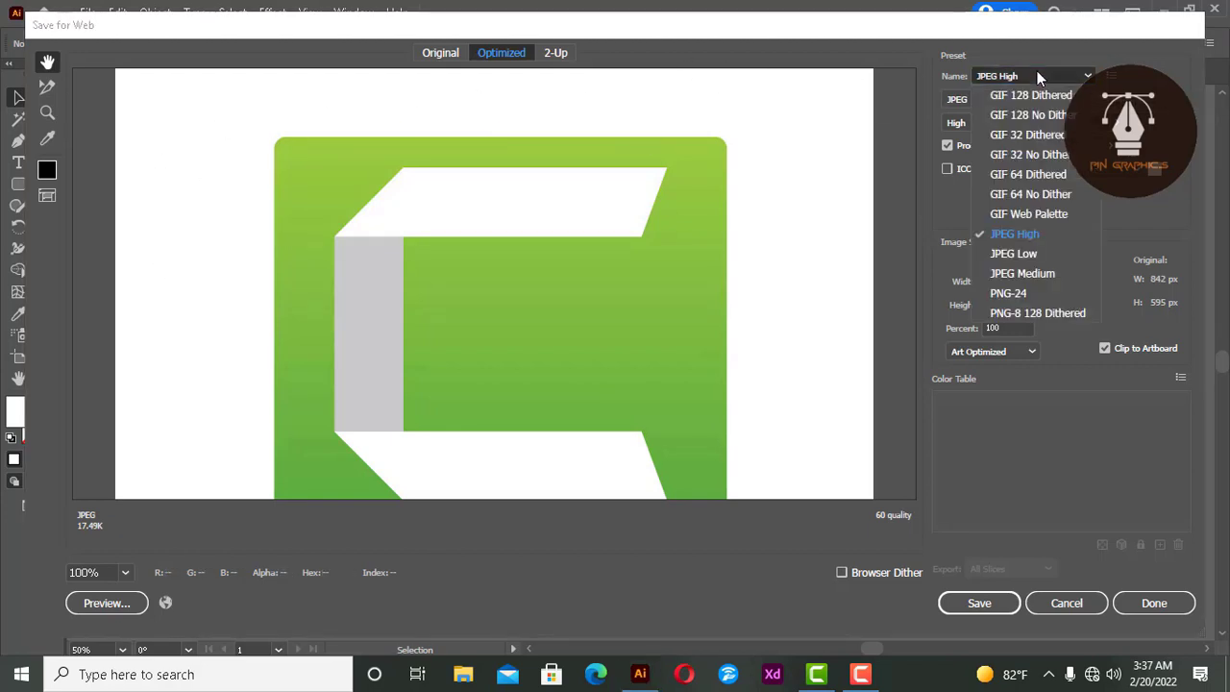
pyautogui.click(1000, 297)
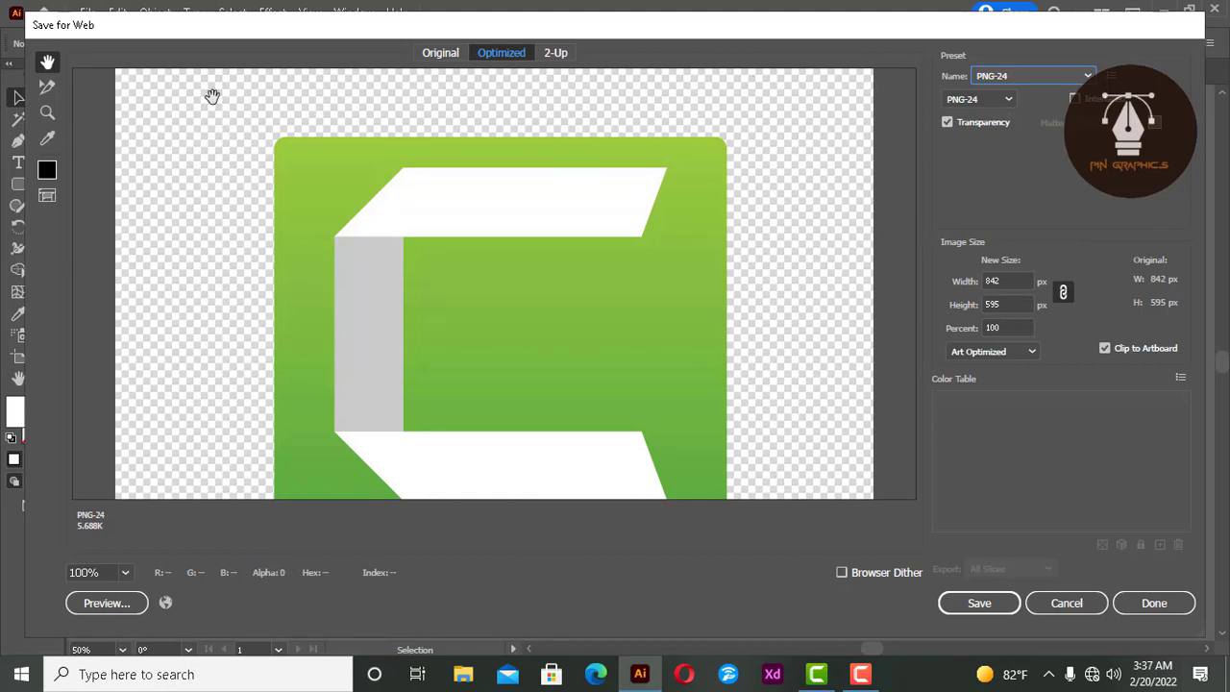
pyautogui.click(1007, 77)
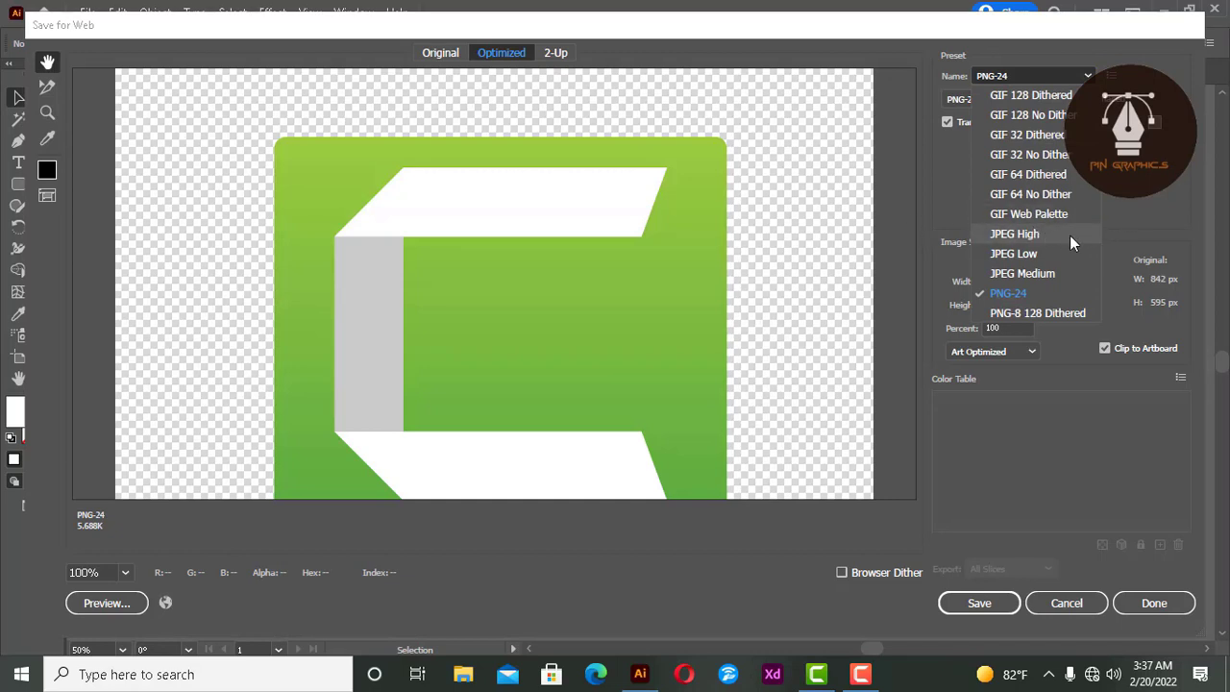
pyautogui.click(1026, 239)
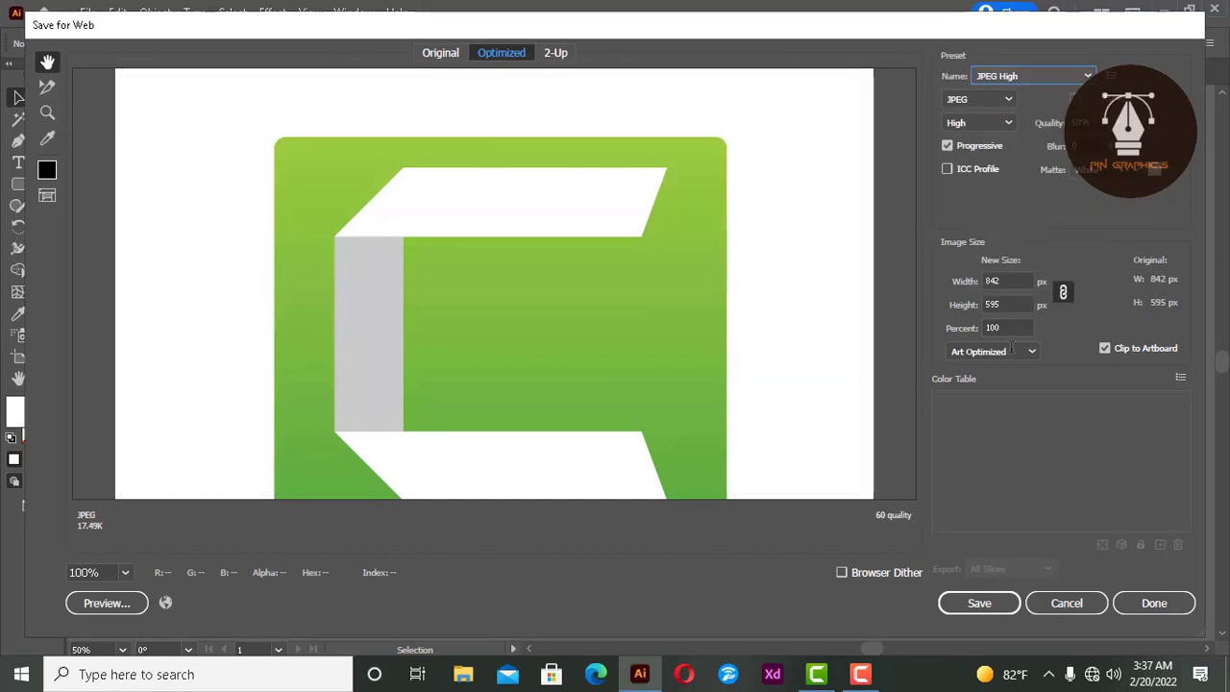
pyautogui.click(1006, 604)
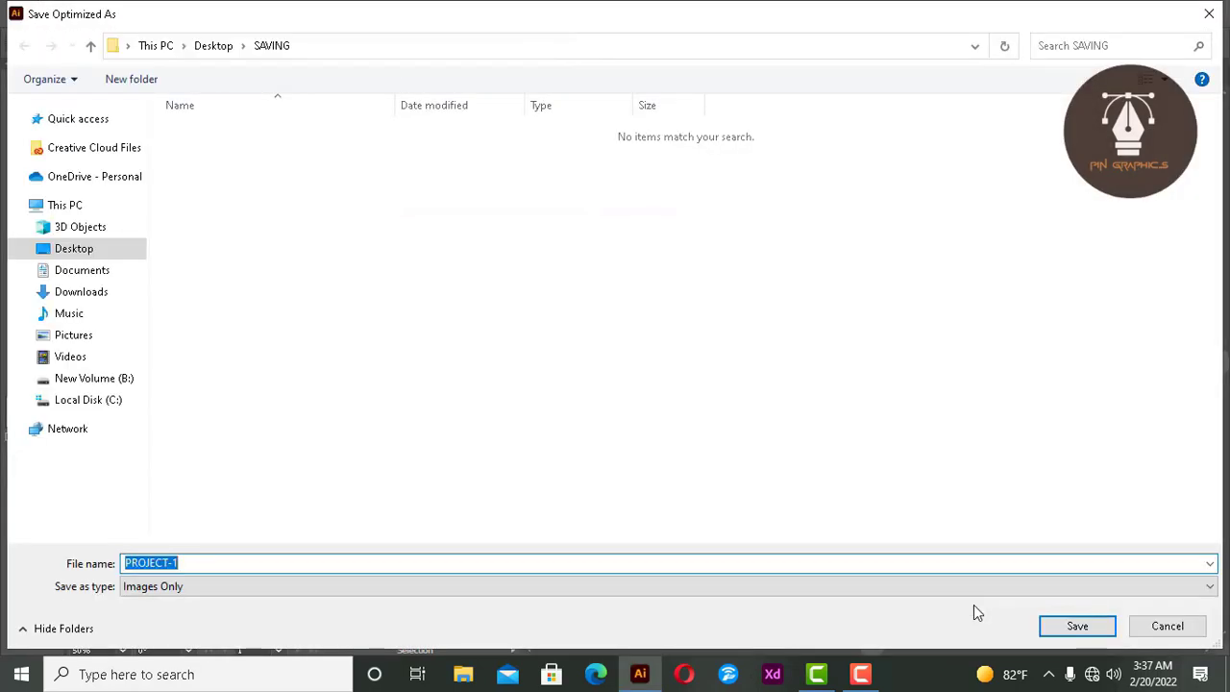
pyautogui.click(1077, 626)
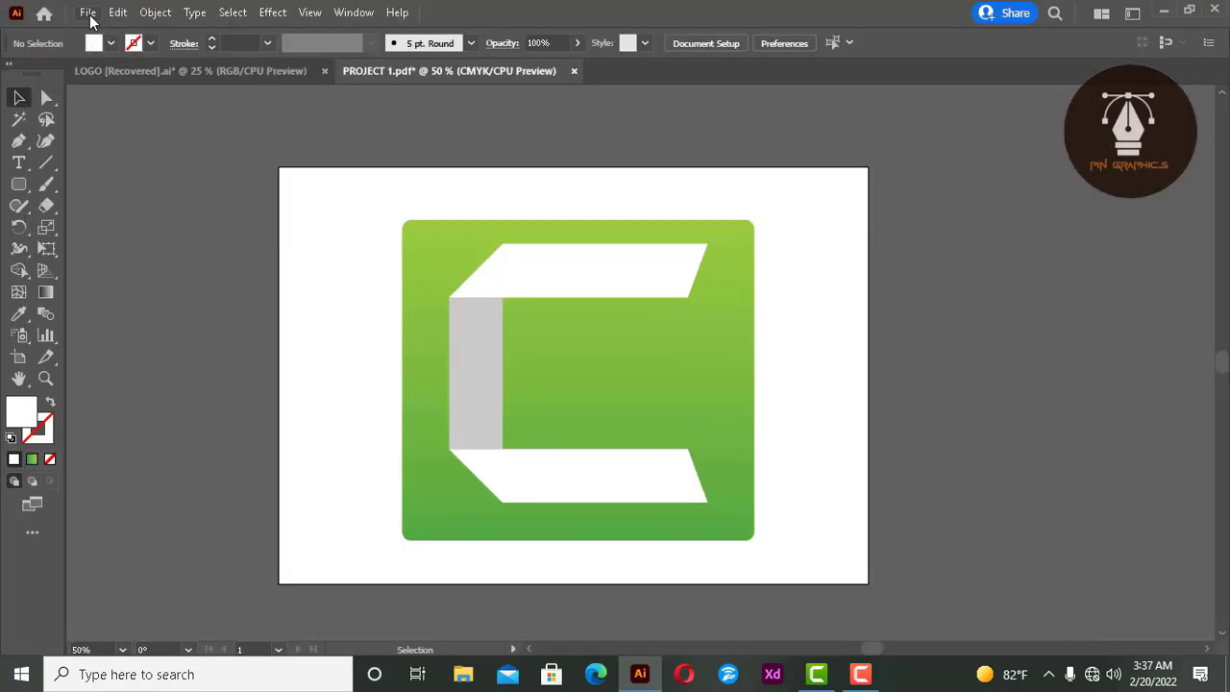
# Step: Export the logo with Export As, choosing the TIFF format
pyautogui.click(87, 12)
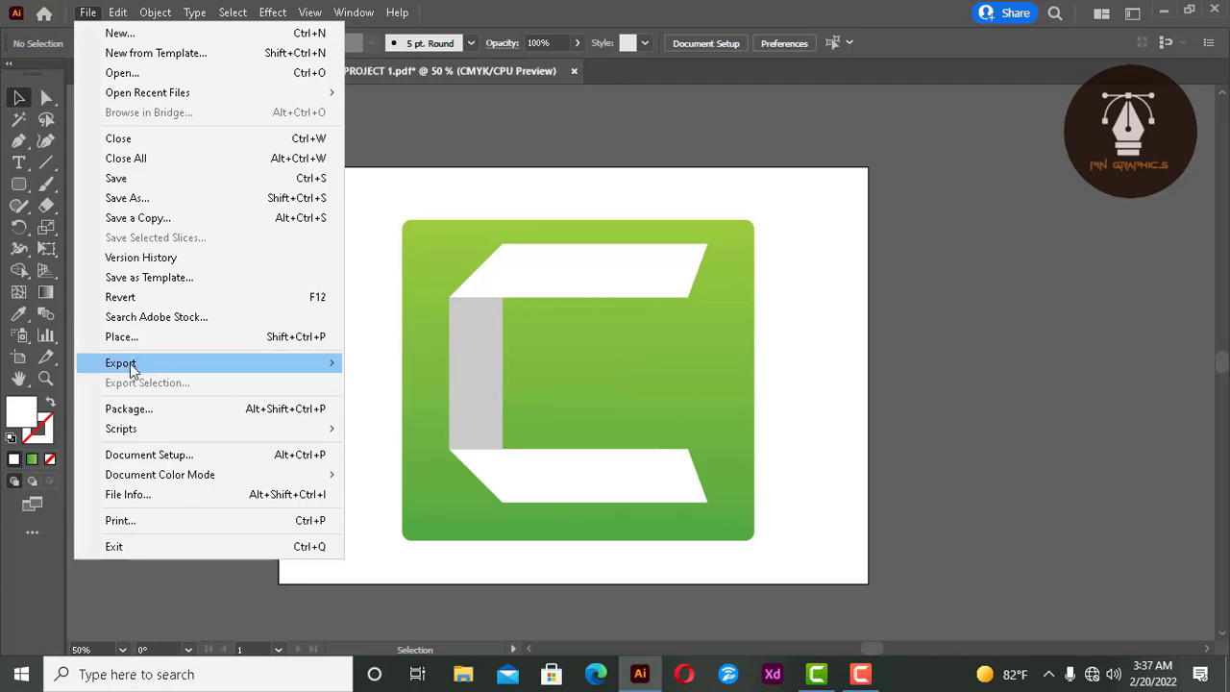
pyautogui.moveTo(121, 362)
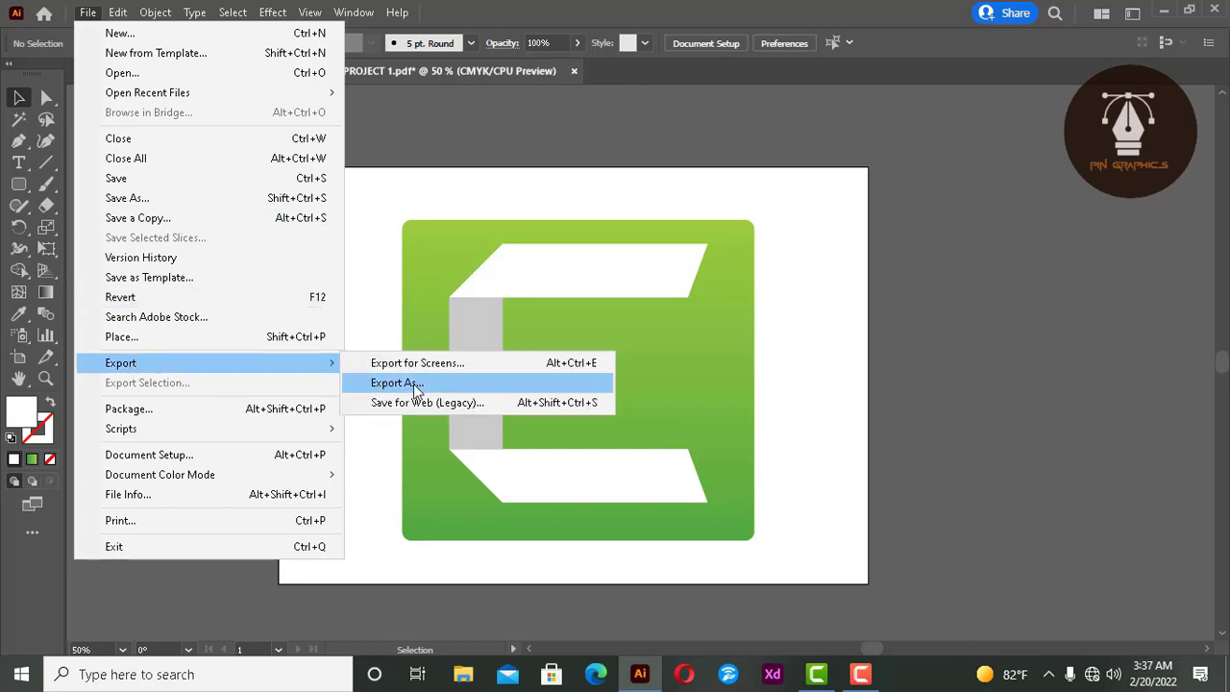
pyautogui.click(428, 381)
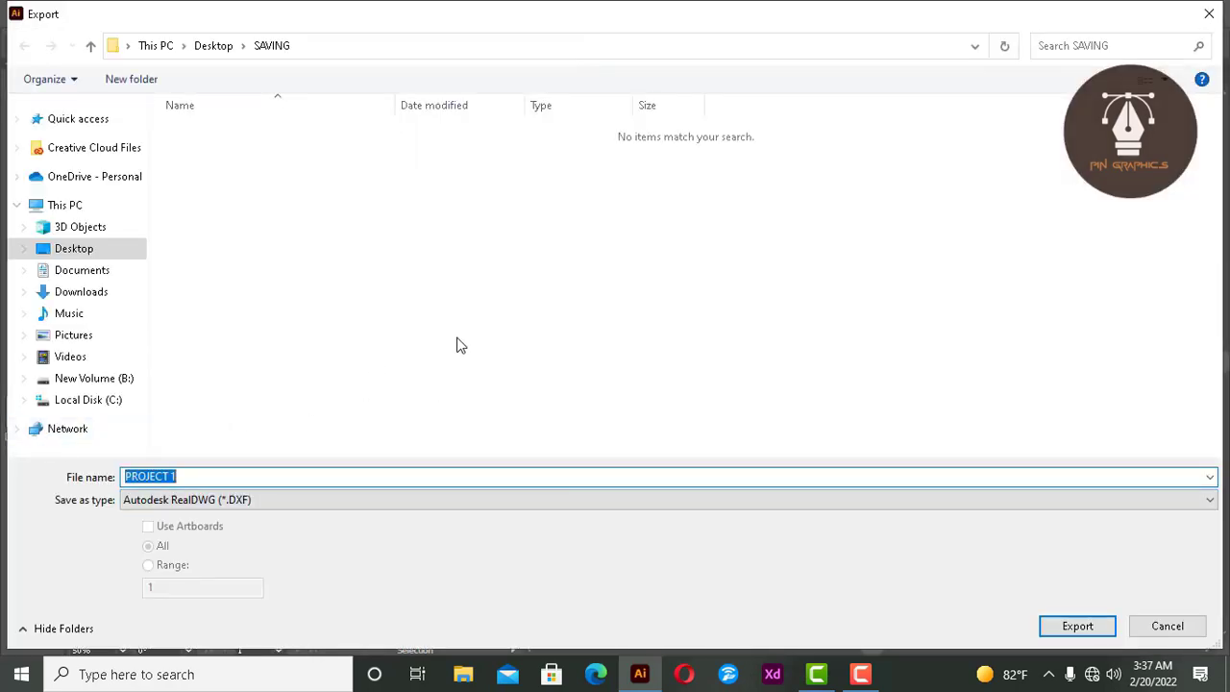
pyautogui.click(385, 499)
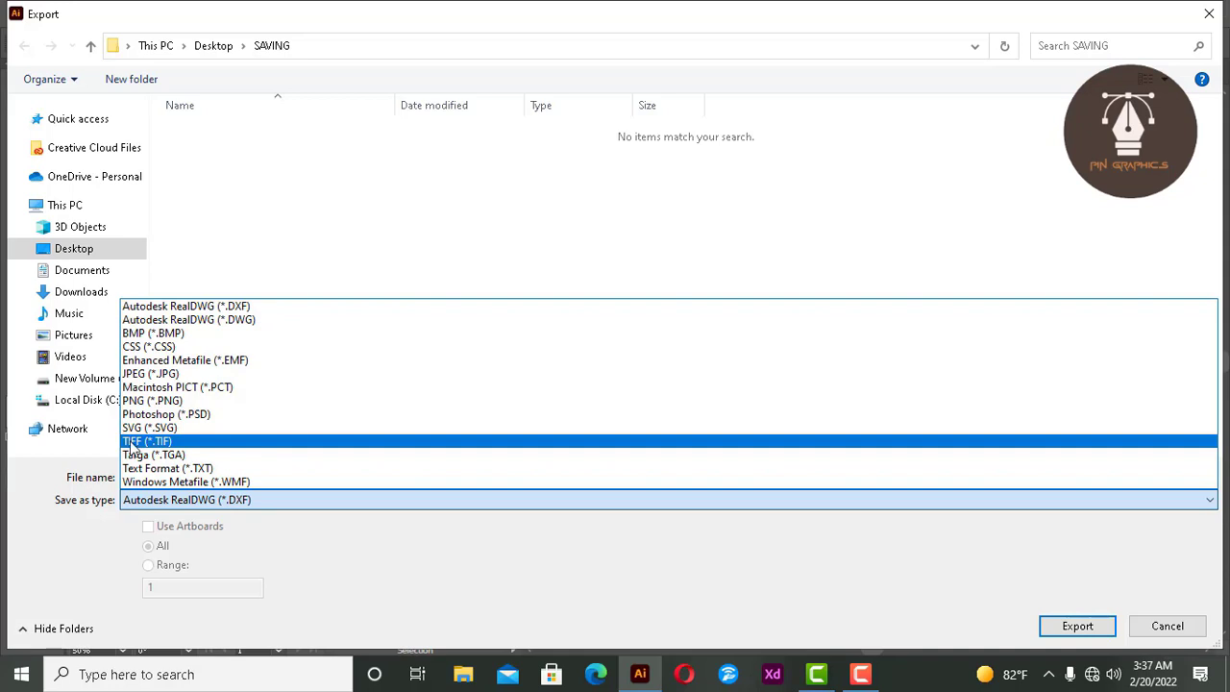
pyautogui.click(165, 442)
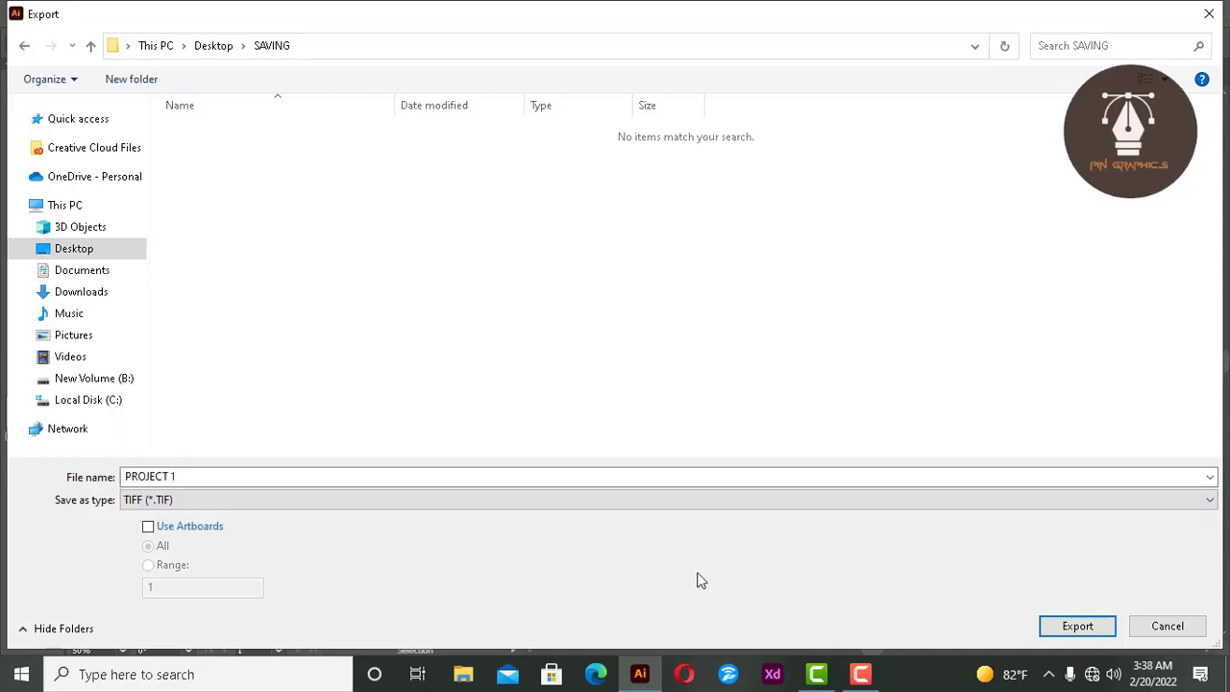
pyautogui.click(1077, 627)
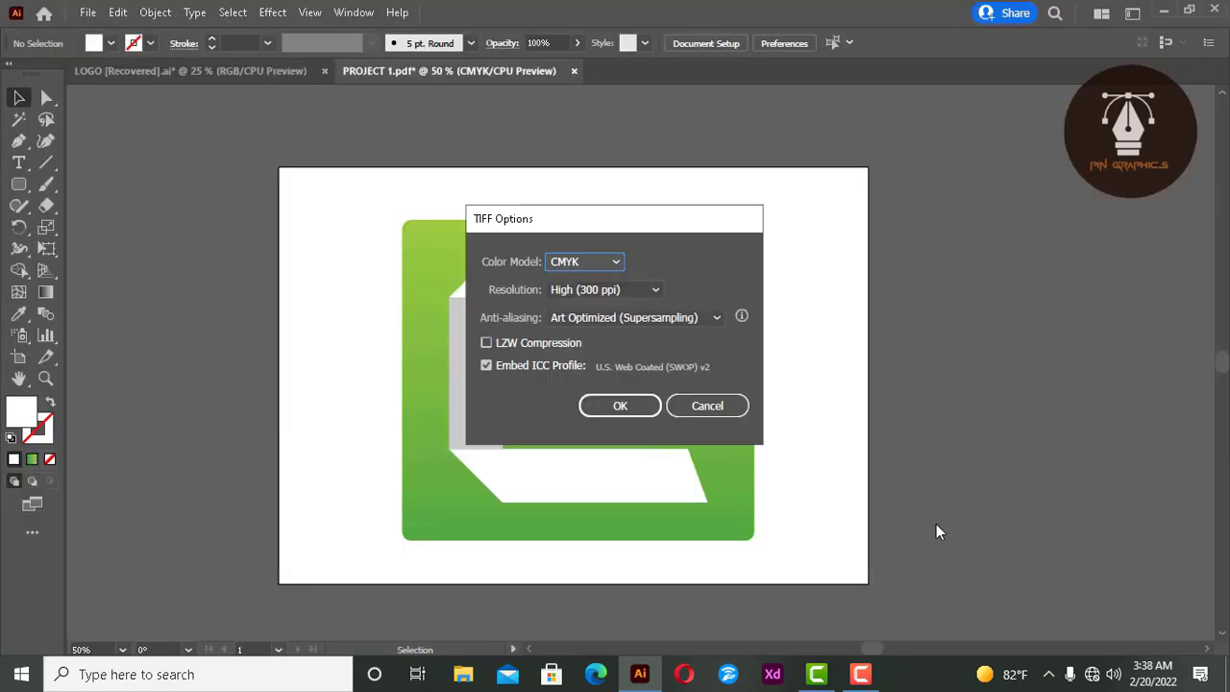
# Step: Keep the TIFF options at CMYK colour and High (300 ppi) resolution
pyautogui.click(605, 264)
pyautogui.click(618, 293)
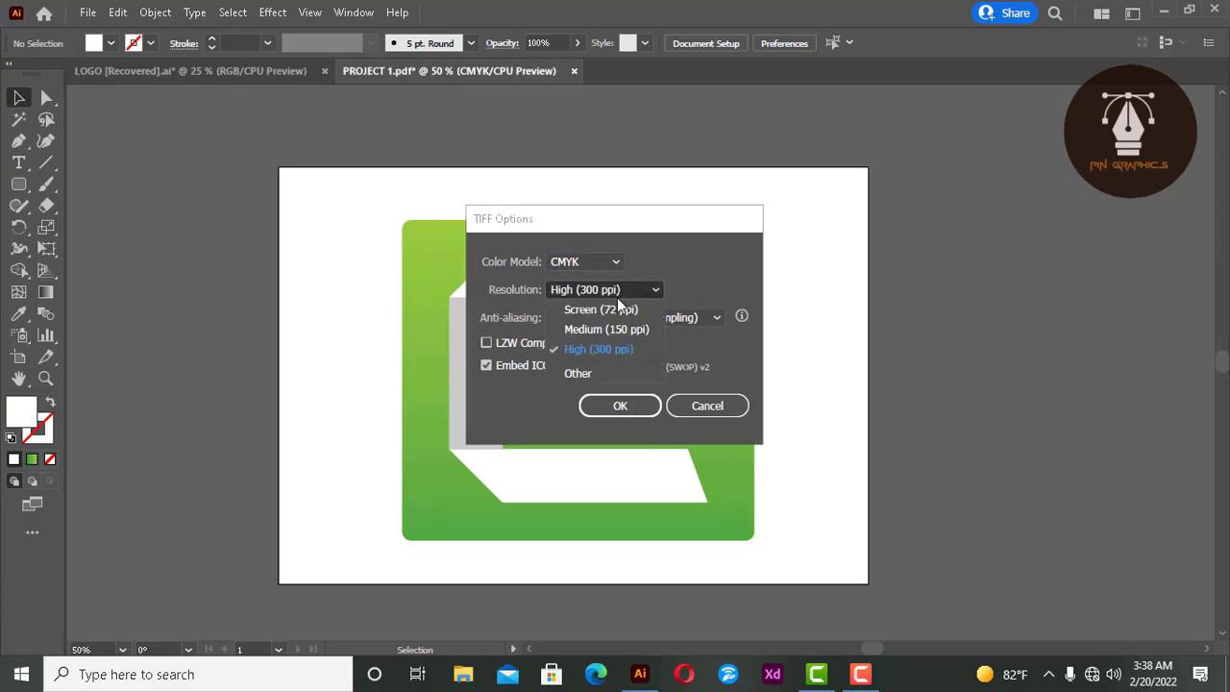
pyautogui.click(597, 353)
pyautogui.click(631, 410)
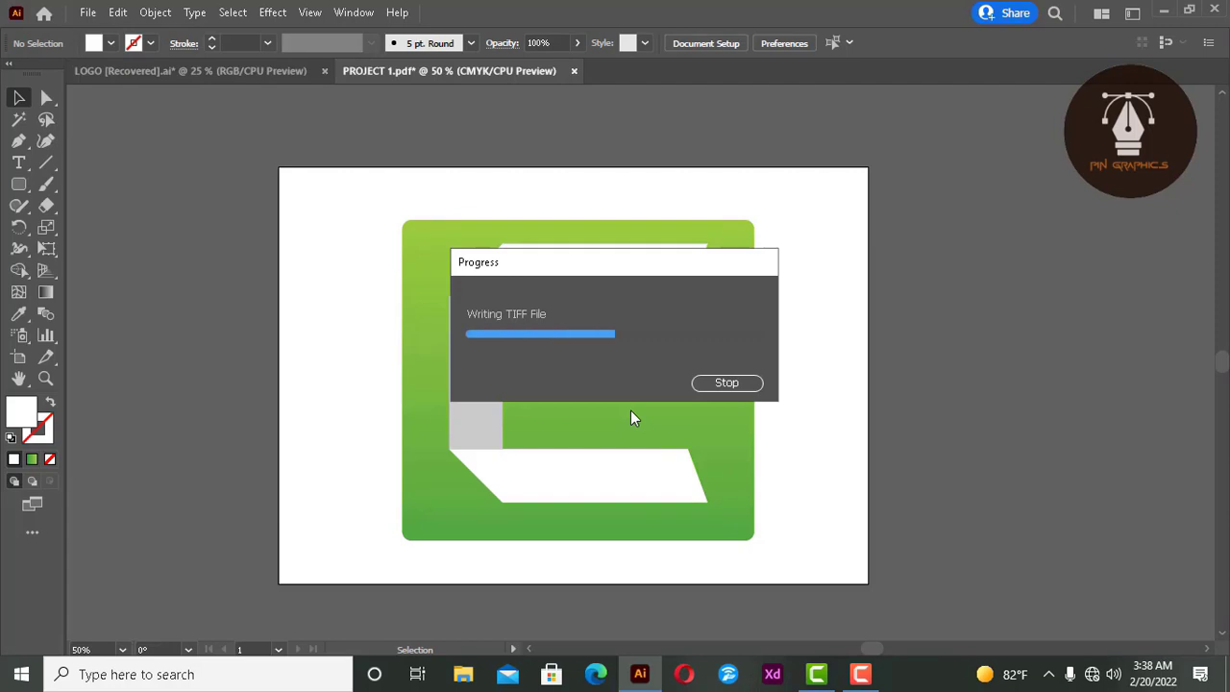
# Step: Export the logo again with Export As, choosing Photoshop (*.PSD) format
pyautogui.click(90, 12)
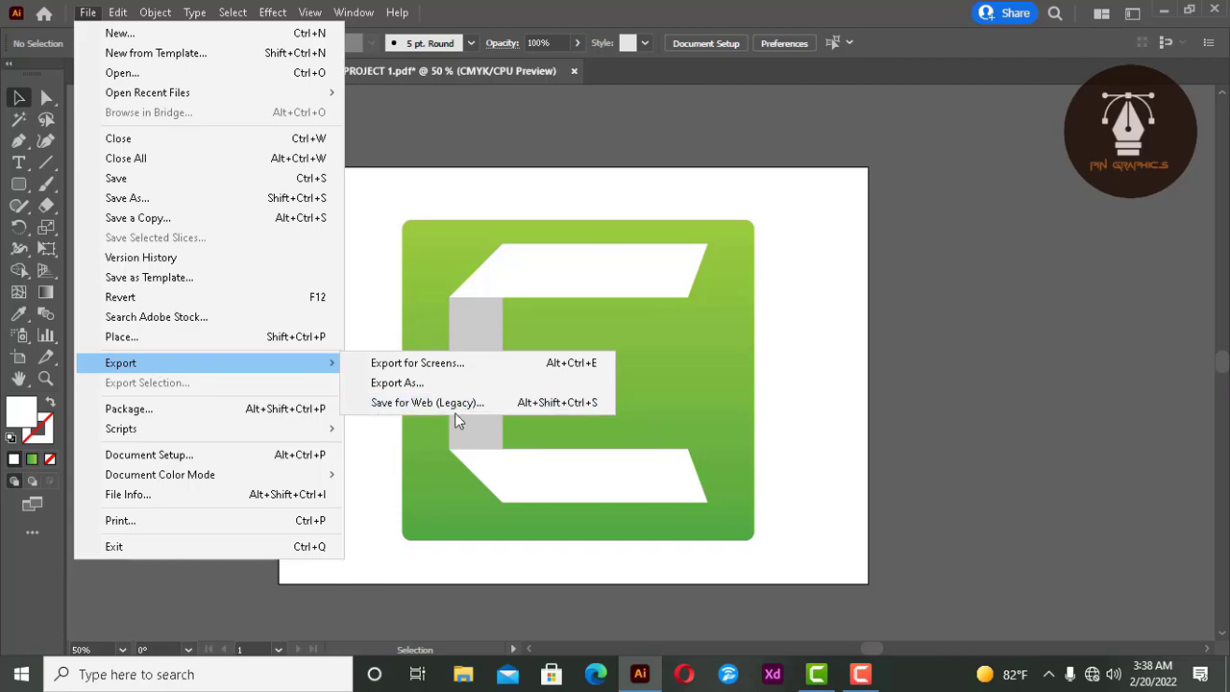
pyautogui.click(463, 384)
pyautogui.click(217, 502)
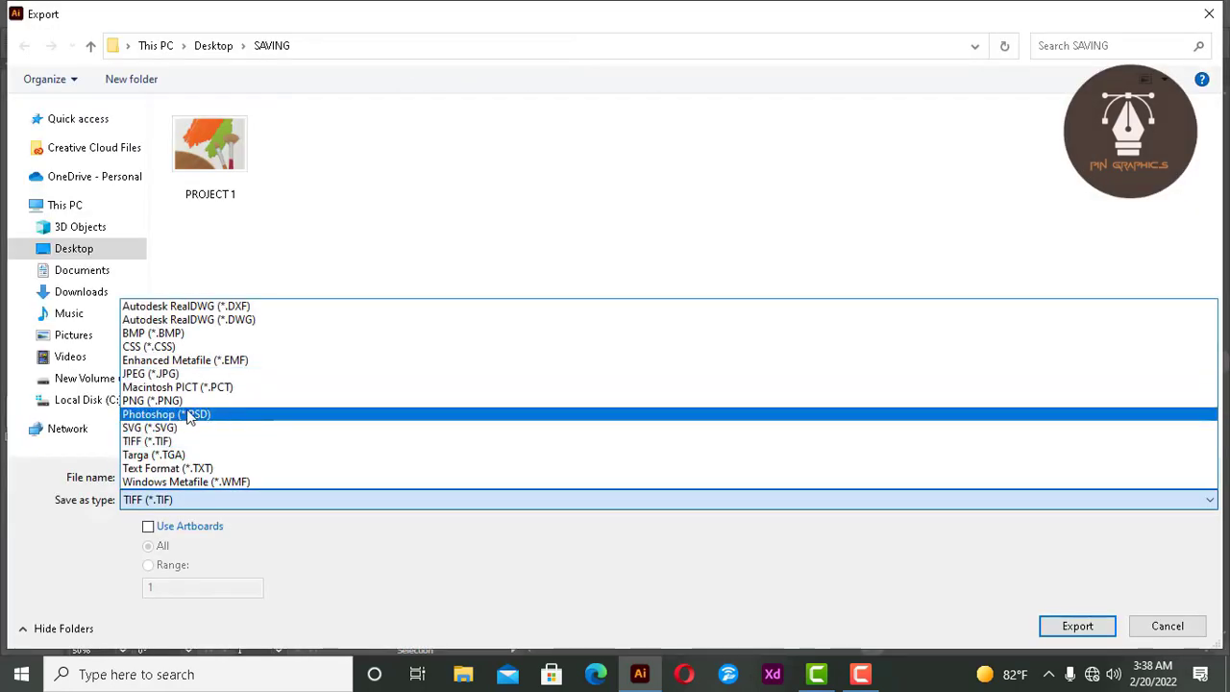
pyautogui.click(257, 424)
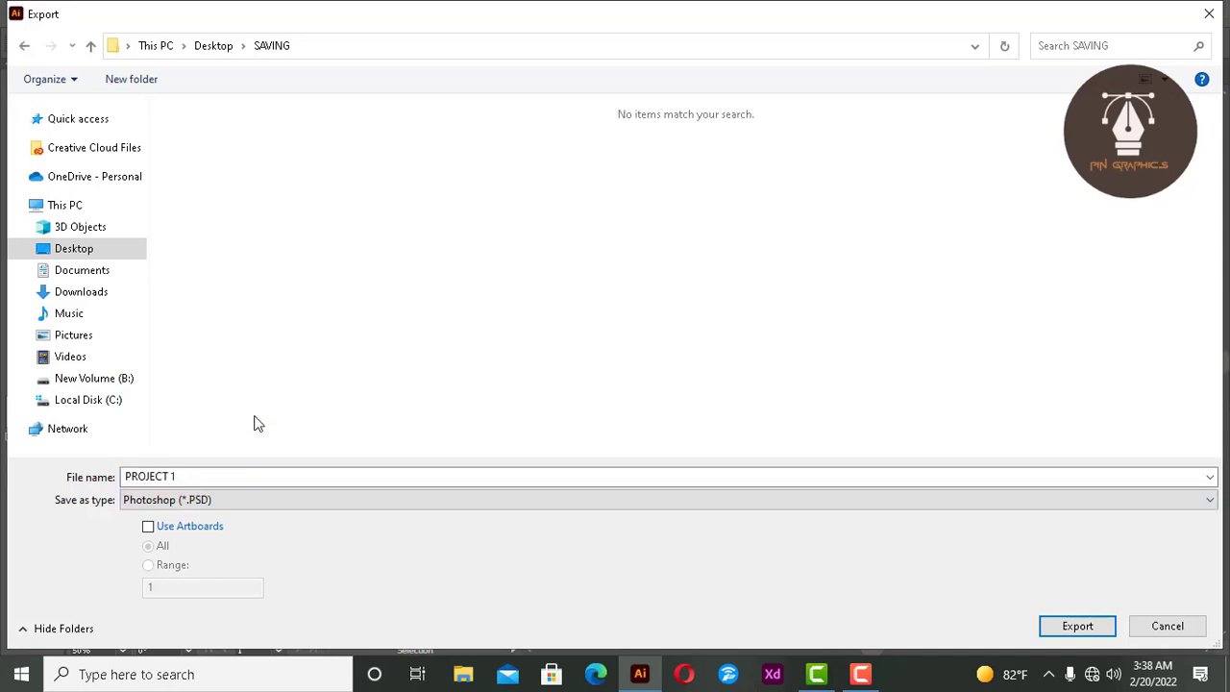
pyautogui.click(1075, 627)
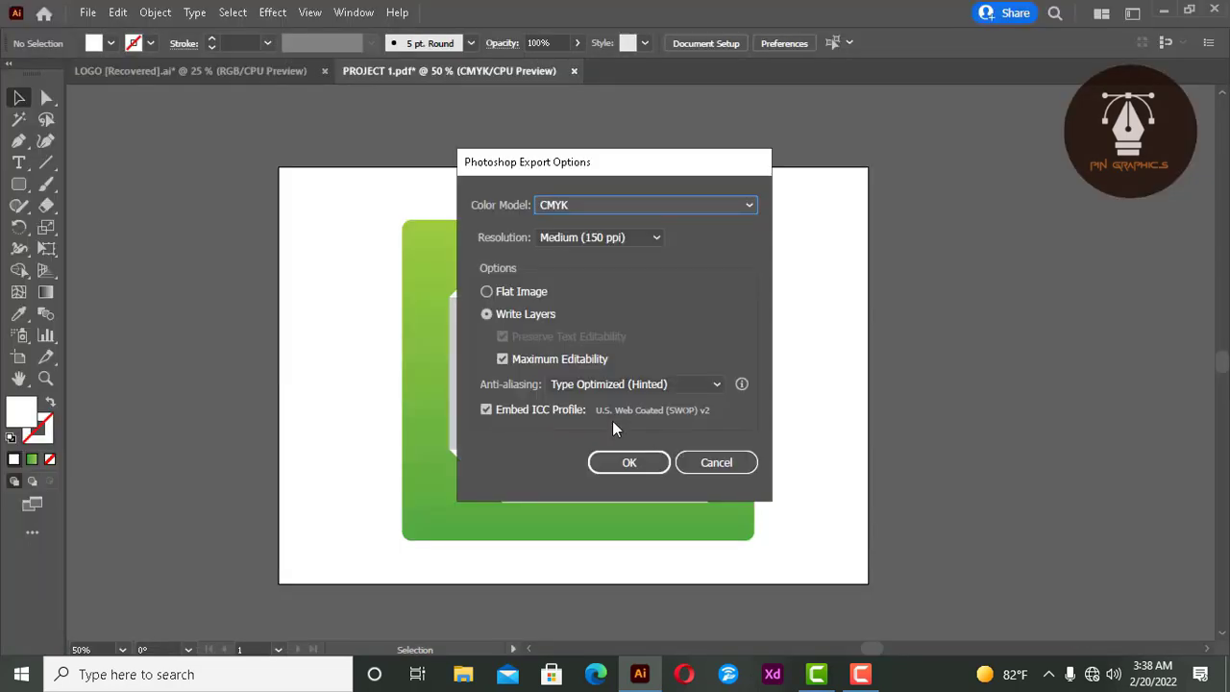
# Step: Set the Photoshop export options to CMYK colour and High (300 ppi) resolution
pyautogui.click(562, 206)
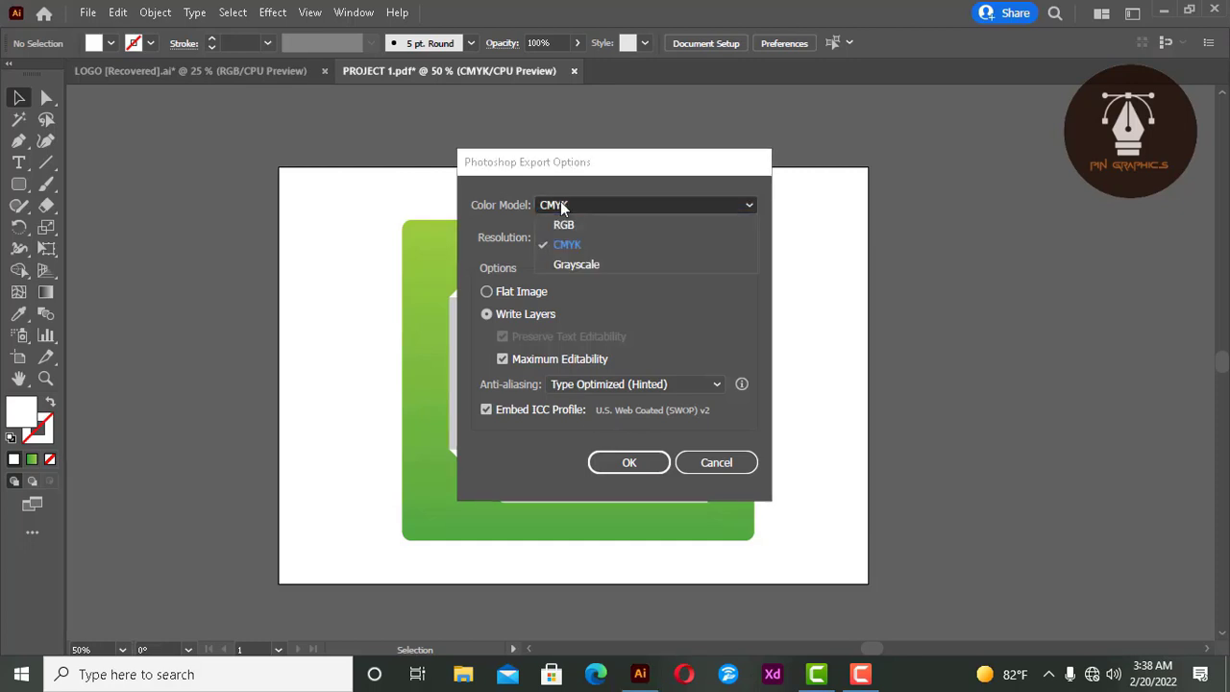
pyautogui.click(586, 242)
pyautogui.click(593, 243)
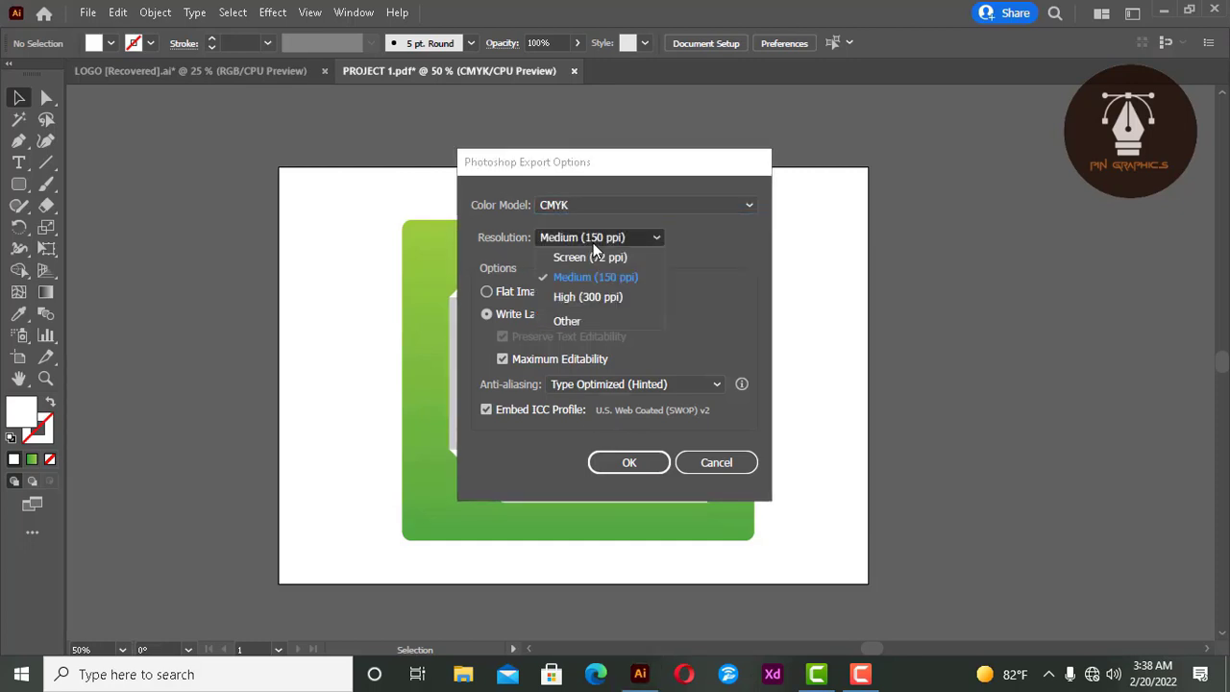
pyautogui.click(595, 302)
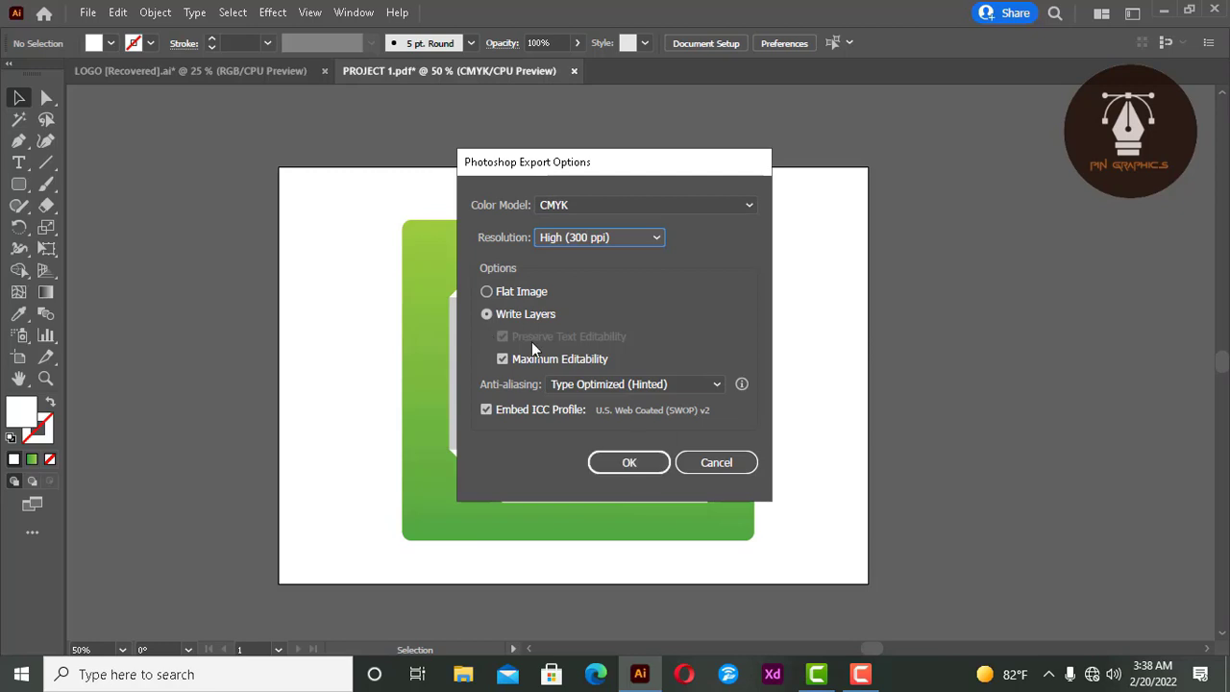
pyautogui.click(613, 465)
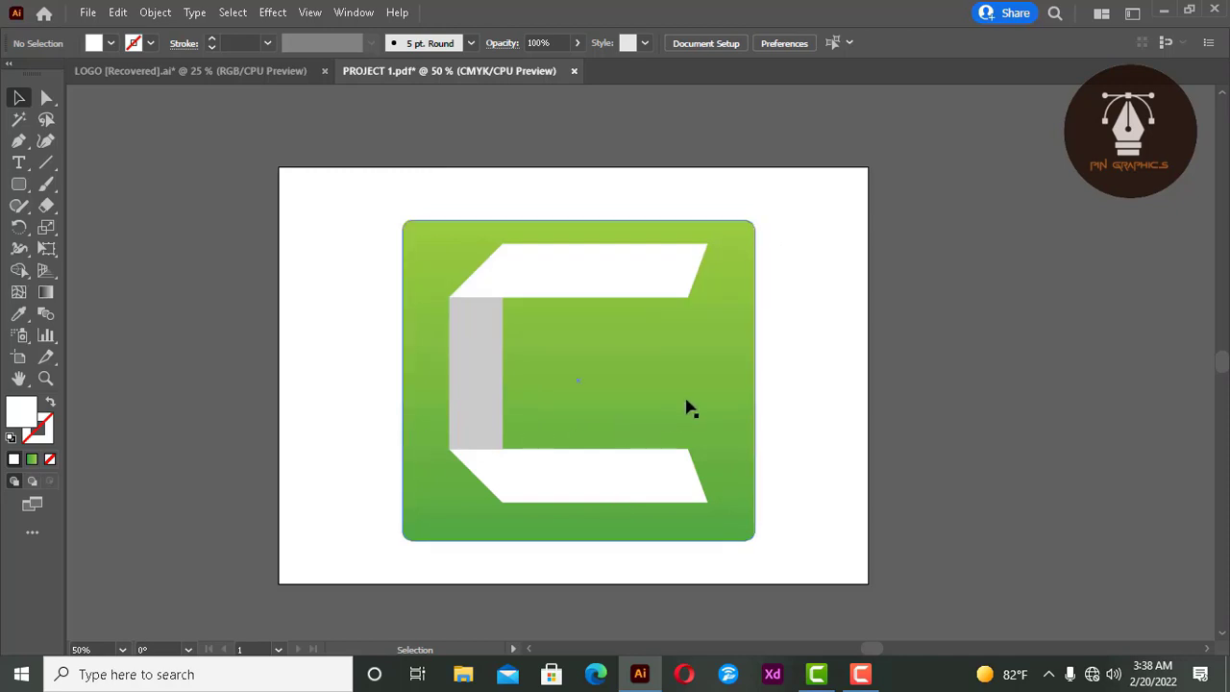
pyautogui.click(87, 13)
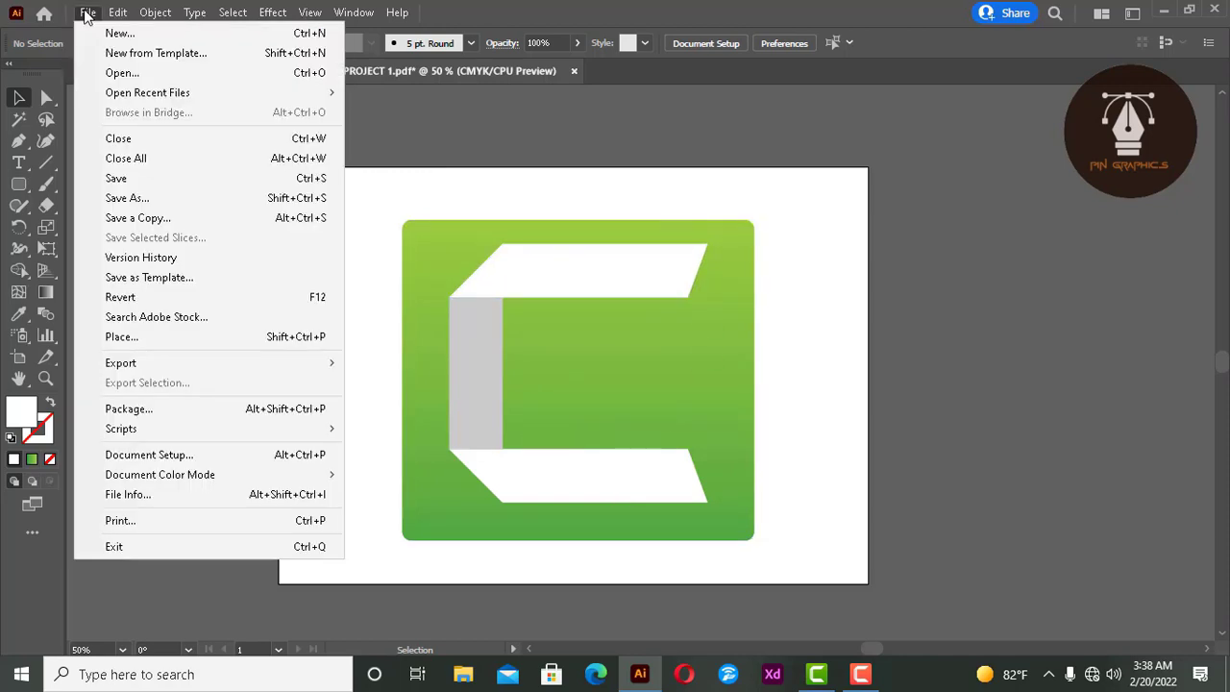
pyautogui.moveTo(173, 363)
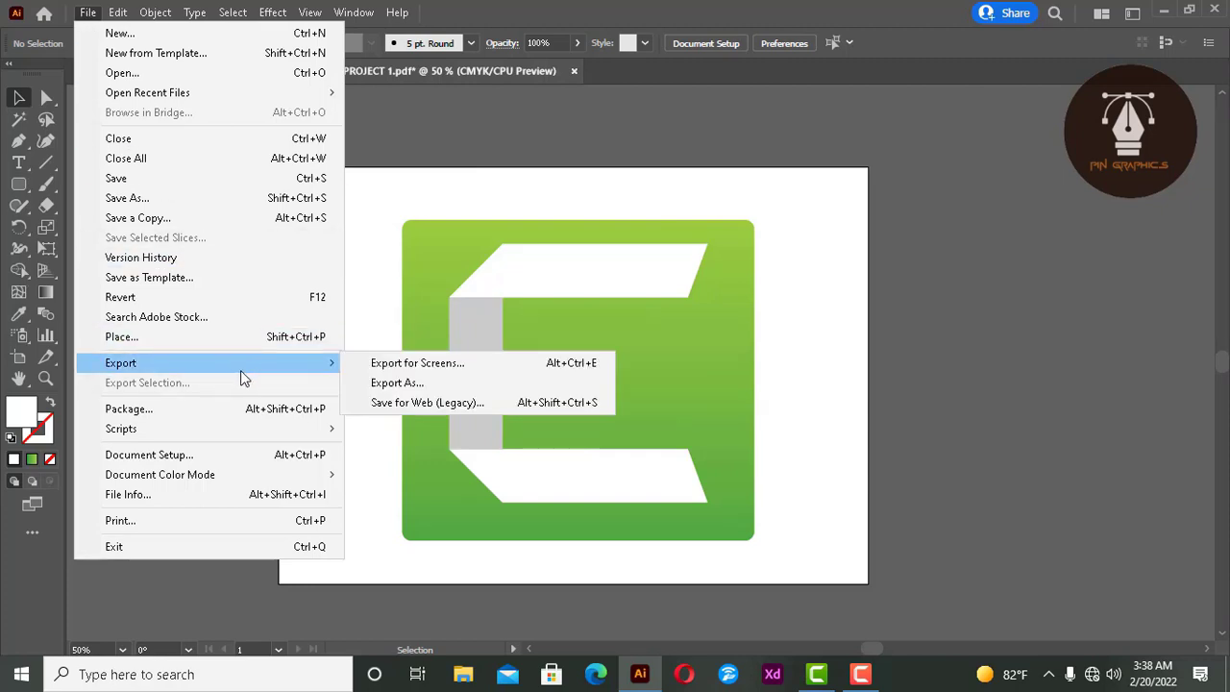
pyautogui.click(434, 383)
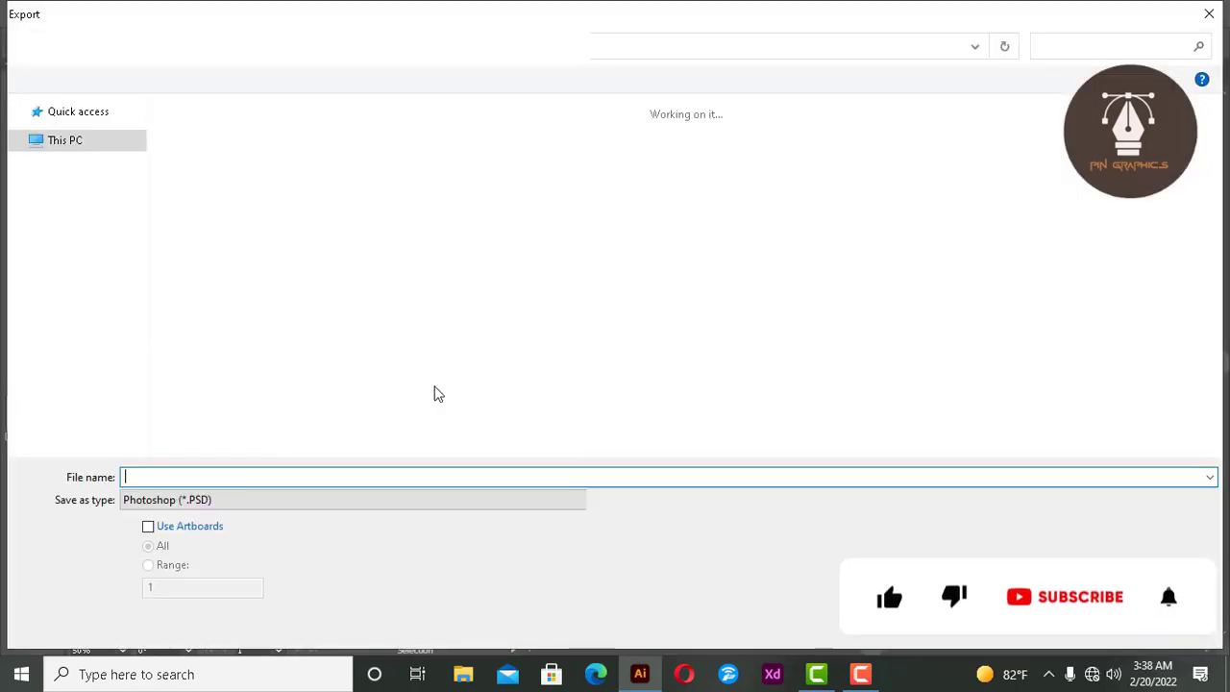
pyautogui.click(202, 501)
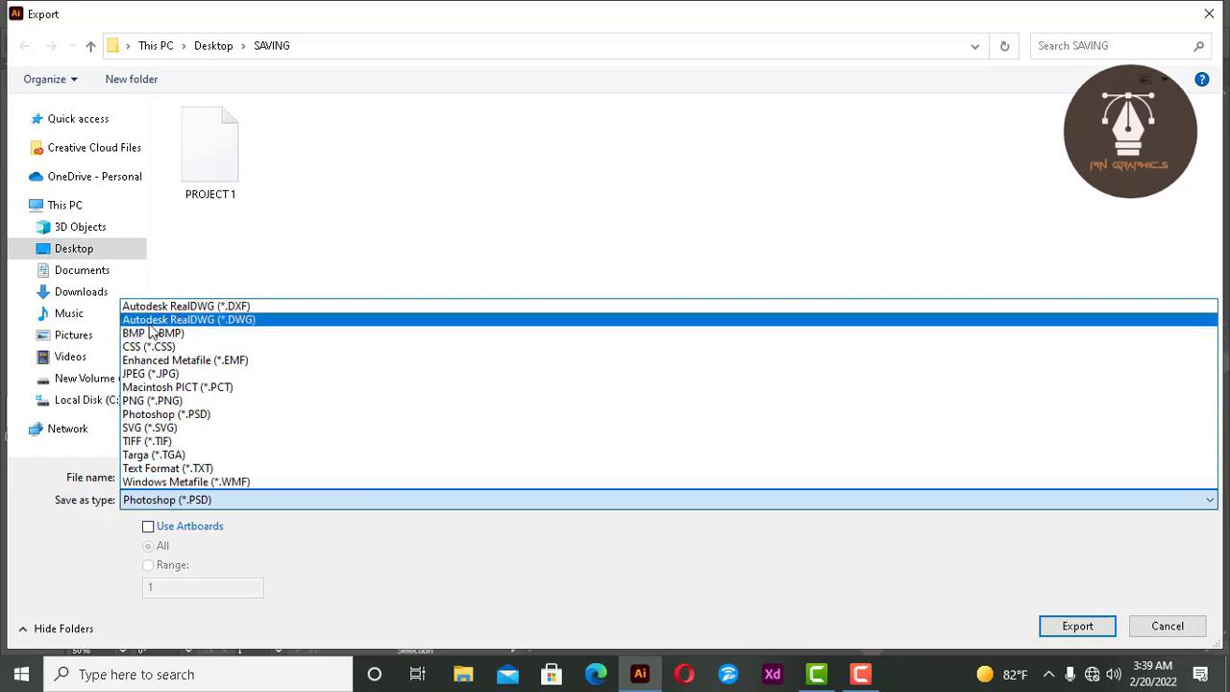
pyautogui.click(189, 309)
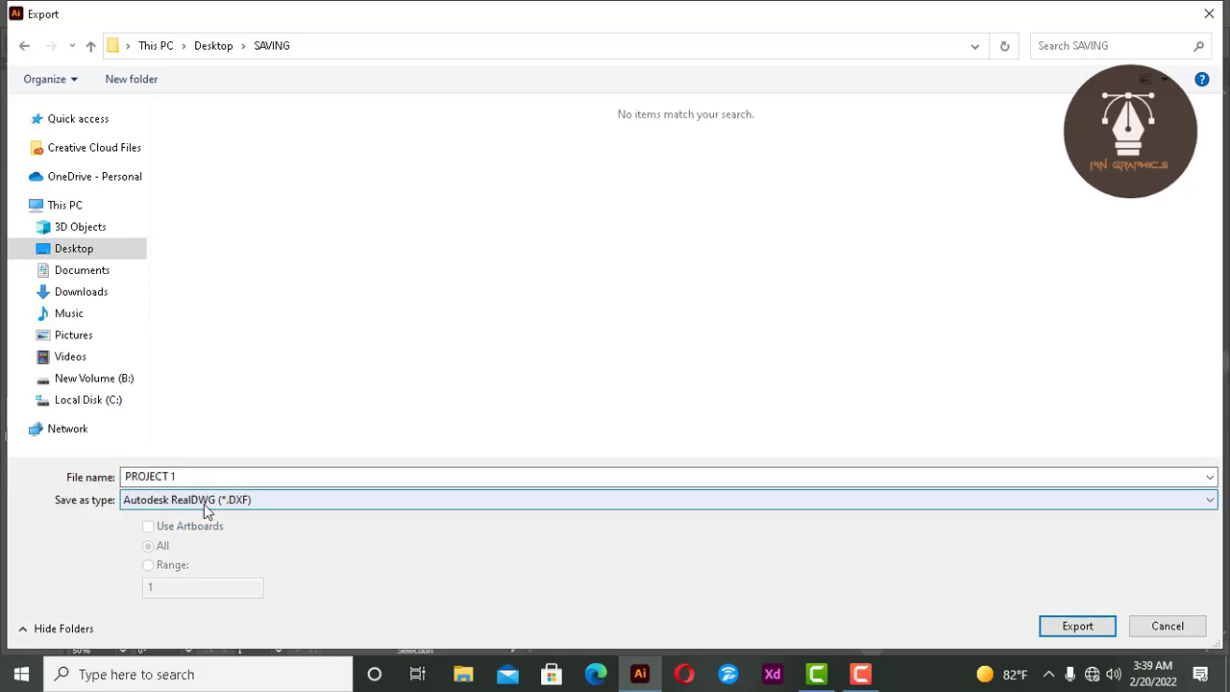
pyautogui.click(1172, 629)
# Step: Save PROJECT 1 on the computer as Illustrator EPS, accepting the default EPS options
pyautogui.click(87, 12)
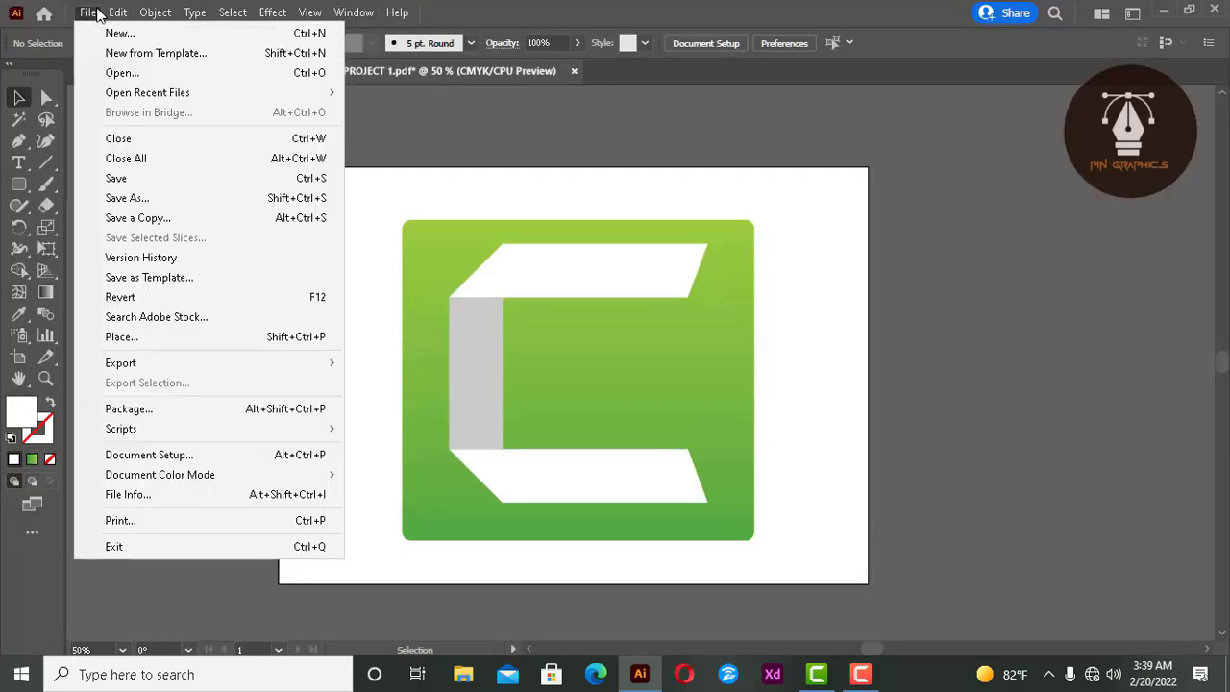
pyautogui.click(127, 198)
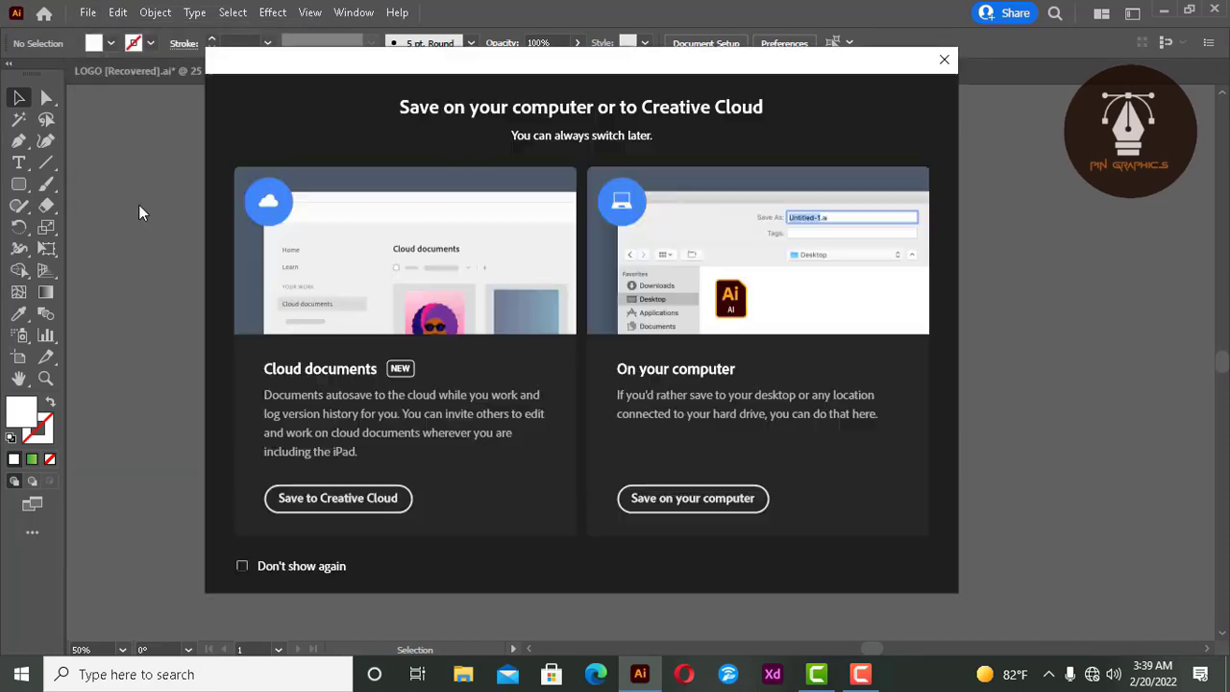
pyautogui.click(693, 498)
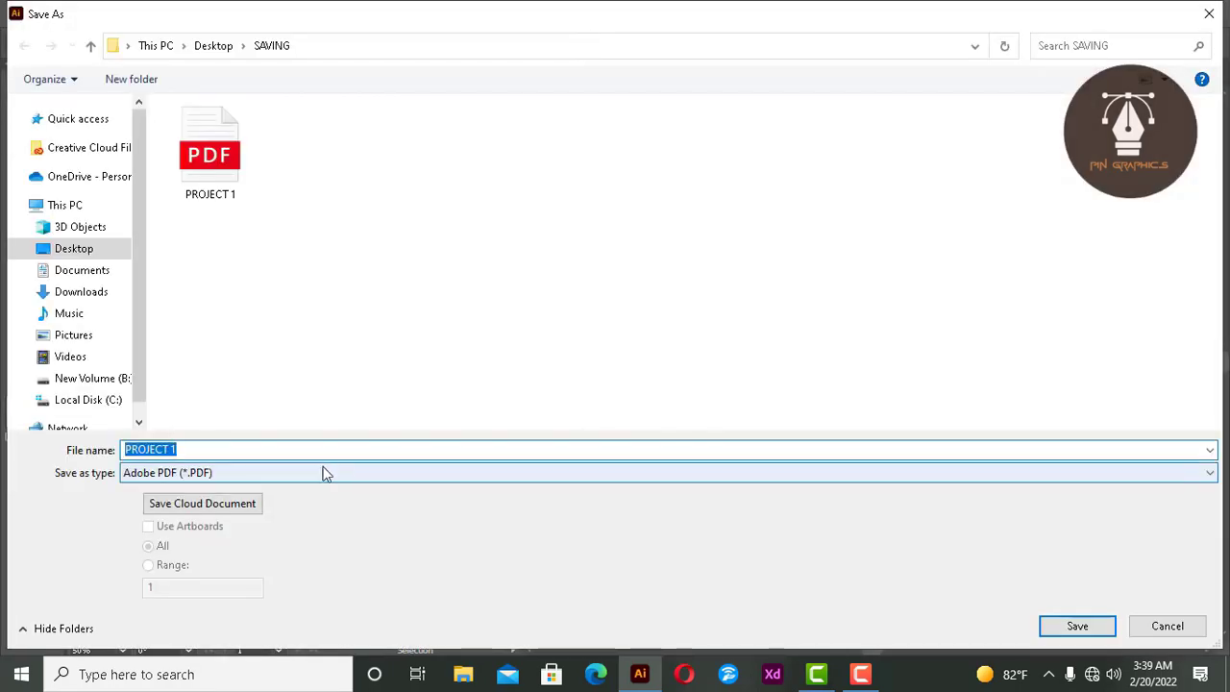
pyautogui.click(209, 473)
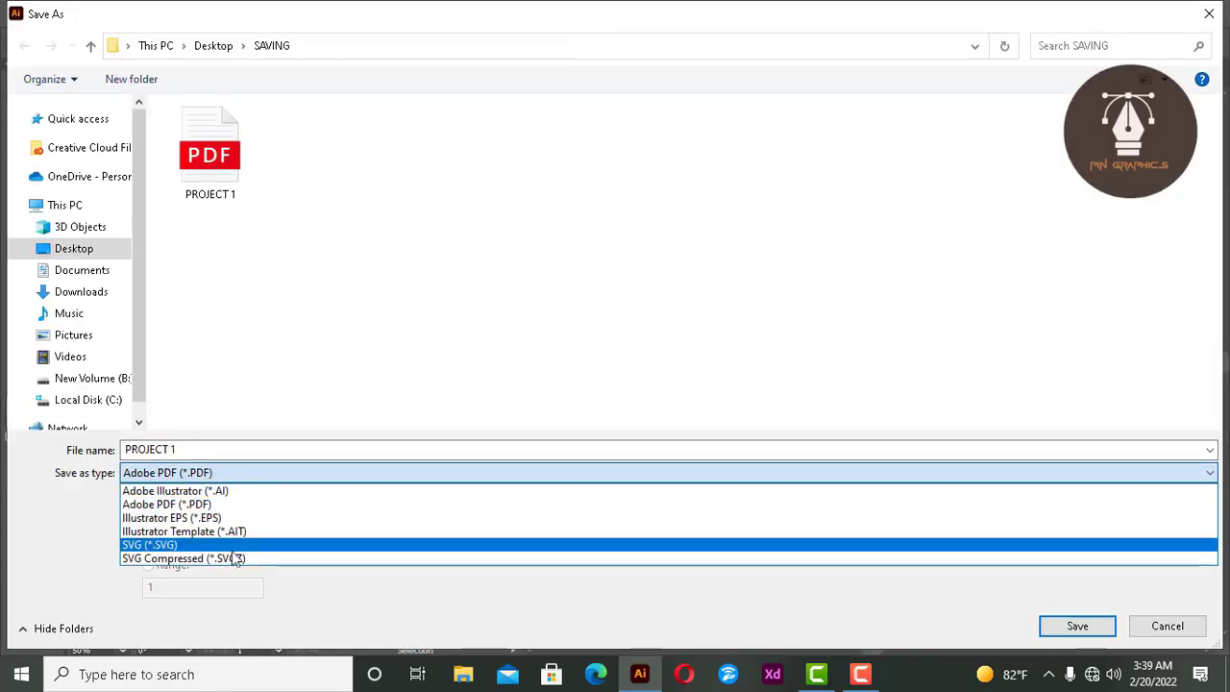
pyautogui.click(175, 519)
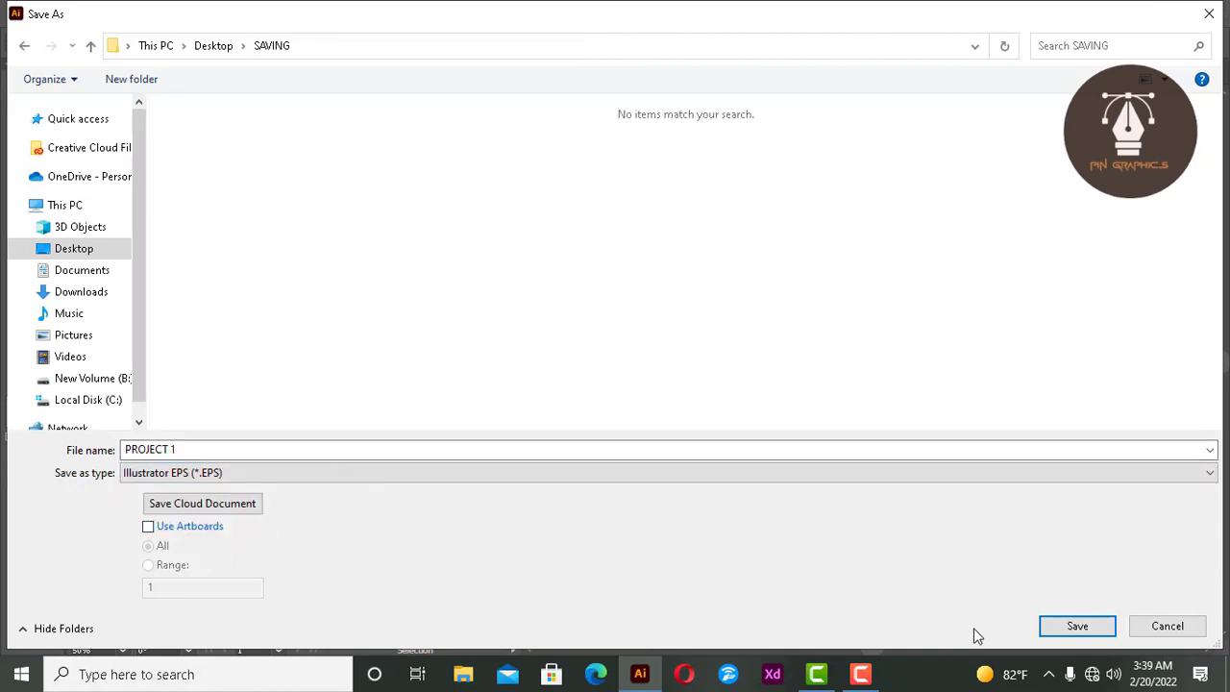
pyautogui.click(1078, 627)
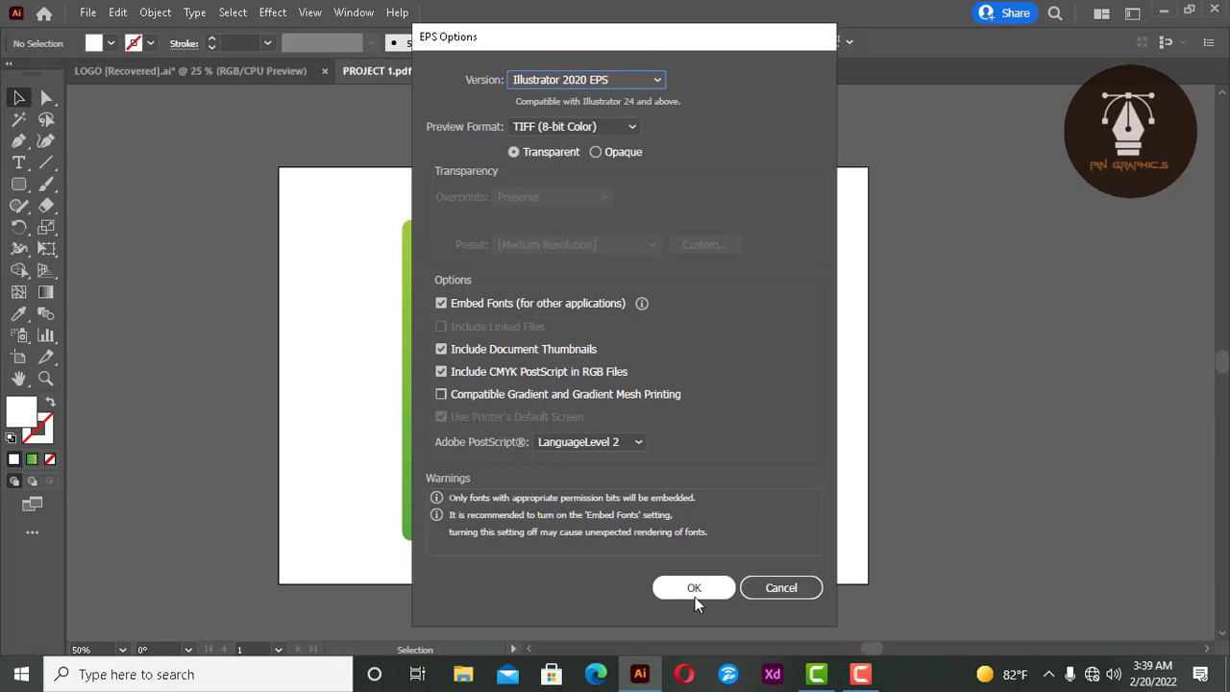
pyautogui.click(694, 589)
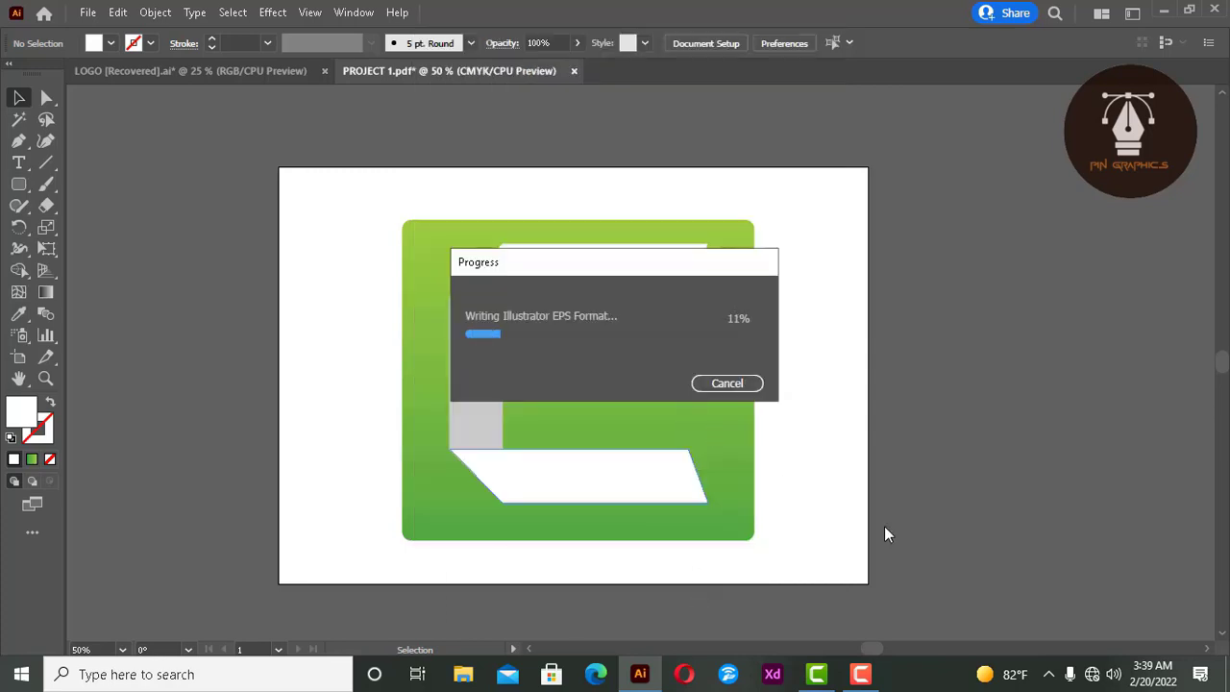